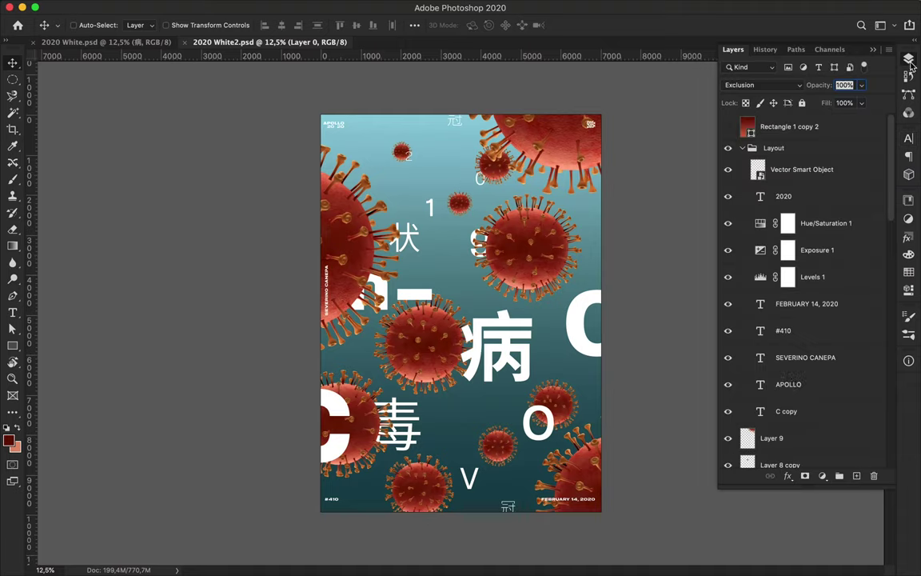
Copy the teal background layers from 2020 White2.psd into 2020 White.psd, align them, and nudge the 2.
shift+click(786, 426)
drag(785, 427, 492, 364)
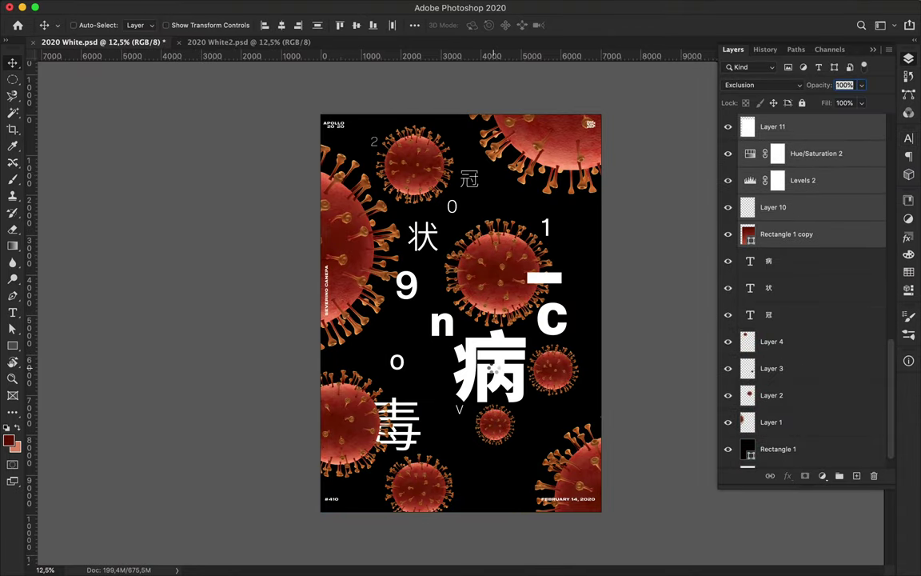
drag(492, 367, 496, 371)
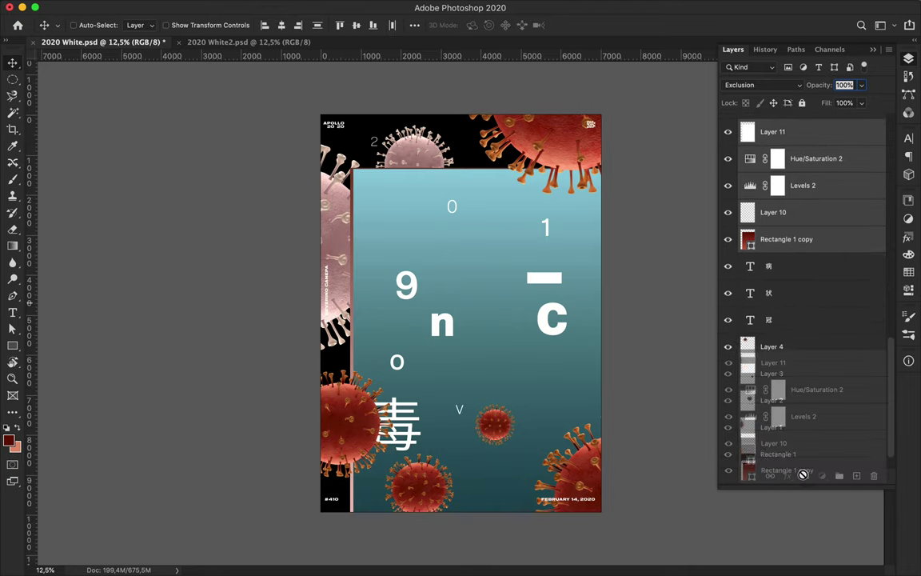
drag(538, 435, 505, 382)
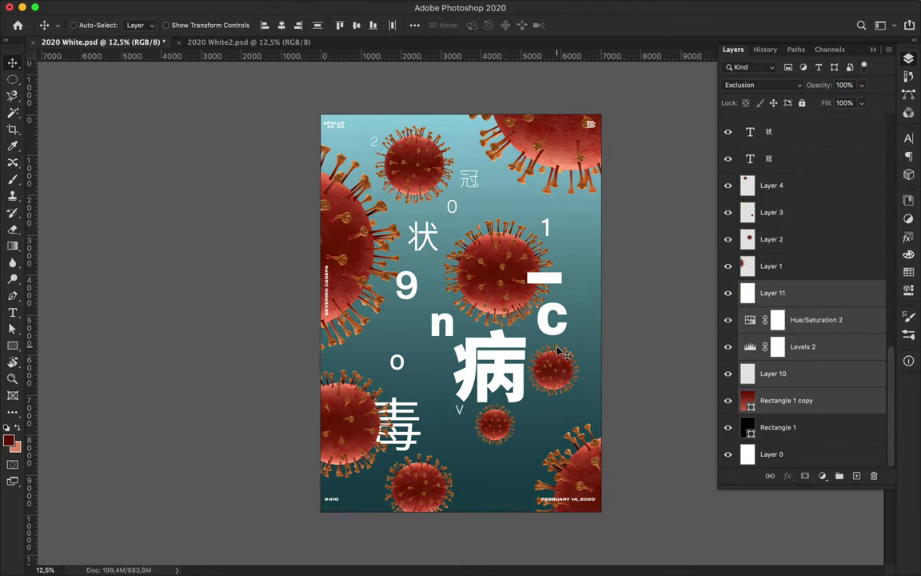
scroll(464, 336, up, 3)
drag(321, 234, 328, 246)
Copy the small virus up near 冠, rotating and shrinking it to a tiny size.
drag(438, 341, 412, 309)
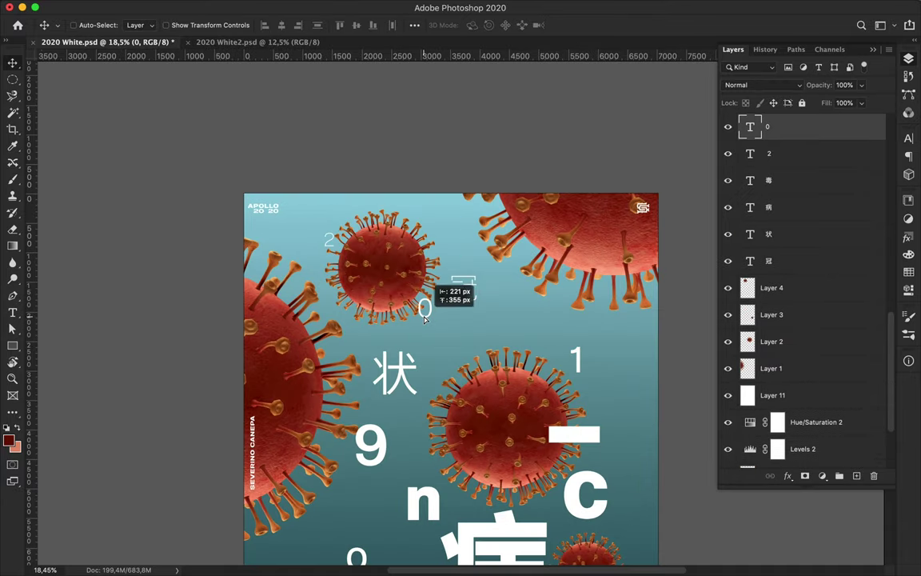
scroll(491, 463, down, 5)
drag(491, 464, 496, 129)
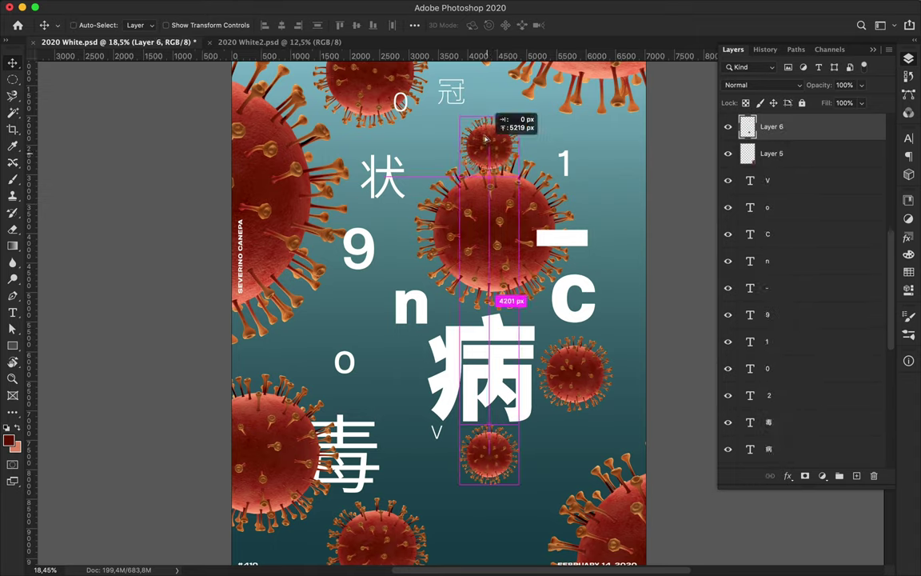
key(ctrl+t)
mouse_move(527, 83)
mouse_down()
mouse_move(452, 152)
mouse_move(475, 128)
mouse_move(483, 148)
mouse_move(503, 127)
mouse_up()
key(Return)
key(ctrl+t)
key(Return)
Move 冠 up and right, and put the 1 behind the virus layers, shifted up-left.
scroll(502, 124, up, 2)
drag(469, 165, 494, 140)
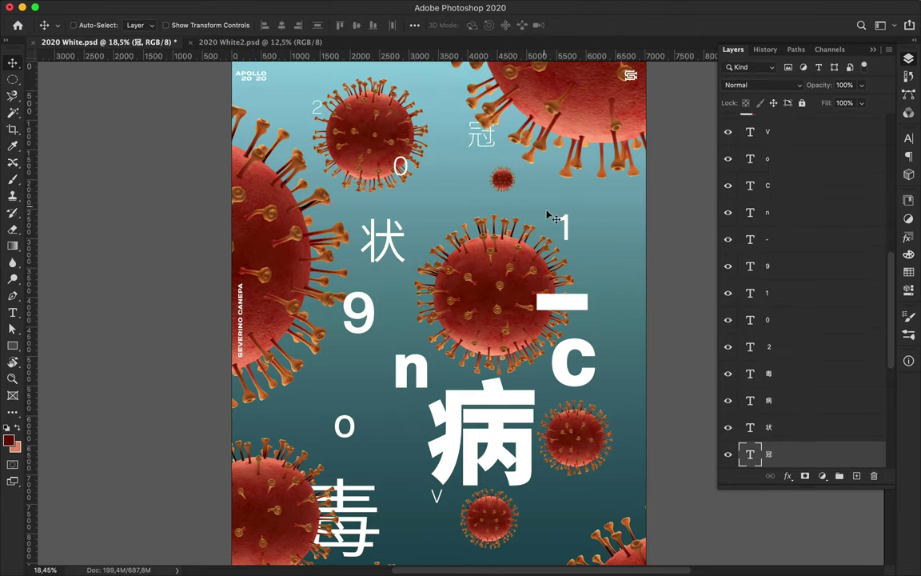
drag(565, 228, 548, 244)
scroll(767, 308, down, 3)
mouse_move(752, 215)
mouse_down()
mouse_move(780, 445)
mouse_move(785, 346)
mouse_up()
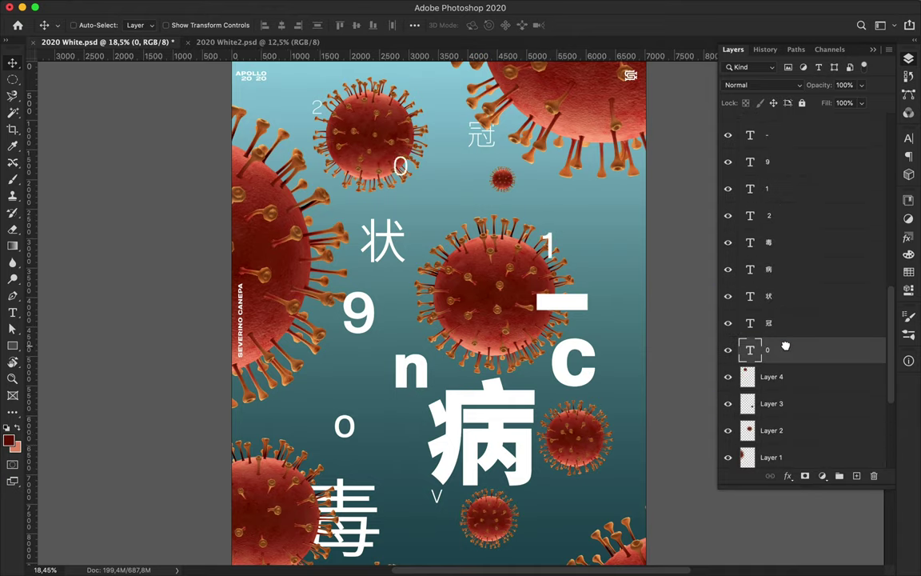
mouse_move(767, 189)
mouse_down()
mouse_move(820, 417)
mouse_move(796, 362)
mouse_up()
drag(558, 247, 554, 234)
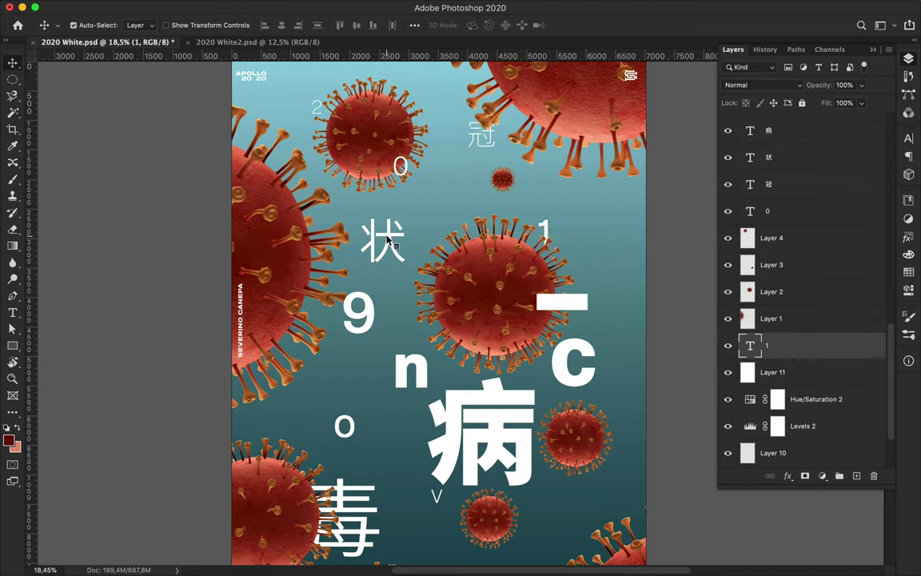
Shift 状 right, and move the 9 left and behind the virus layers.
drag(390, 240, 415, 240)
mouse_move(369, 317)
mouse_down()
mouse_move(352, 317)
mouse_move(358, 313)
mouse_up()
drag(807, 128, 809, 404)
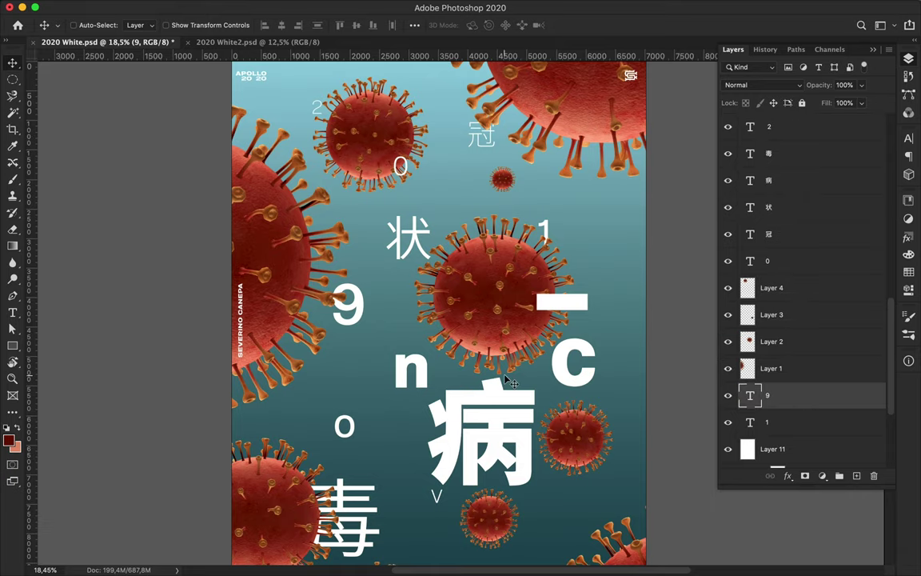
scroll(509, 383, down, 3)
drag(573, 287, 593, 337)
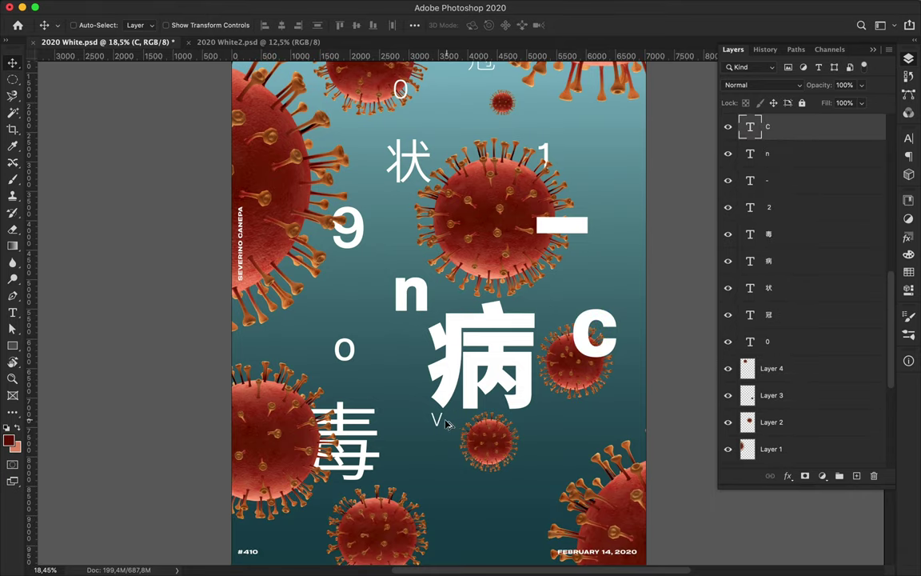
Move the o beside the V under 病, move the V lower right, and select 病.
drag(349, 359, 518, 435)
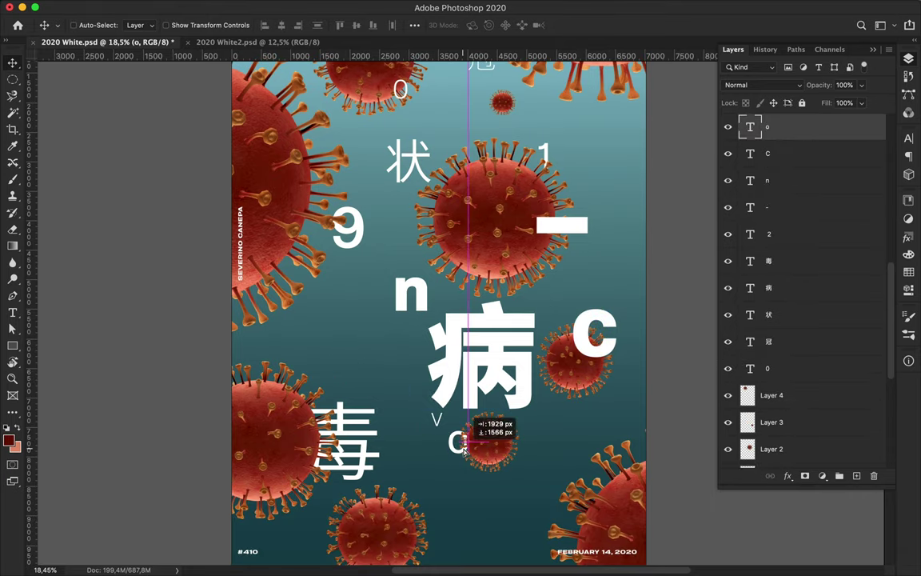
click(436, 424)
drag(440, 424, 590, 483)
scroll(449, 449, down, 2)
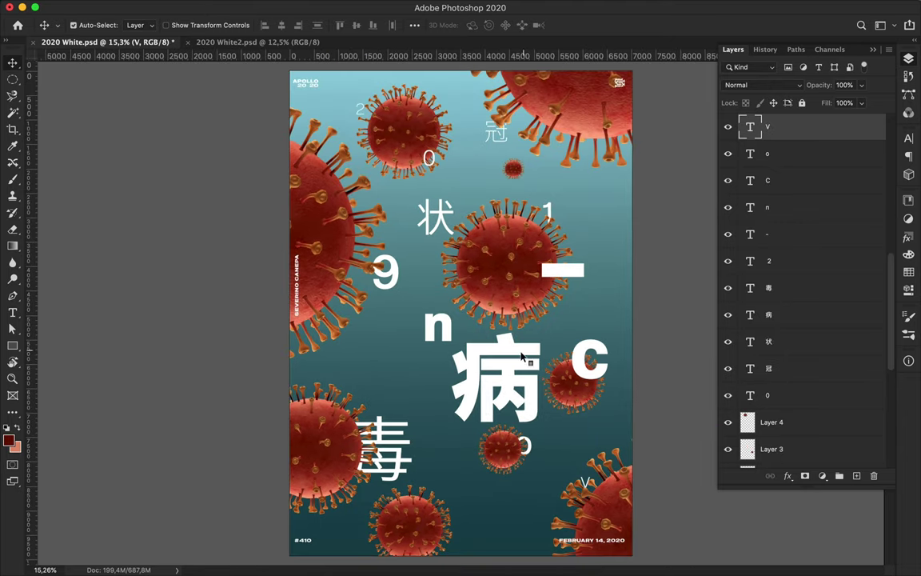
click(526, 355)
click(908, 137)
Change 病 from Heavy to Bold, move it lower-left, and raise its layer just below Layer 7.
click(875, 150)
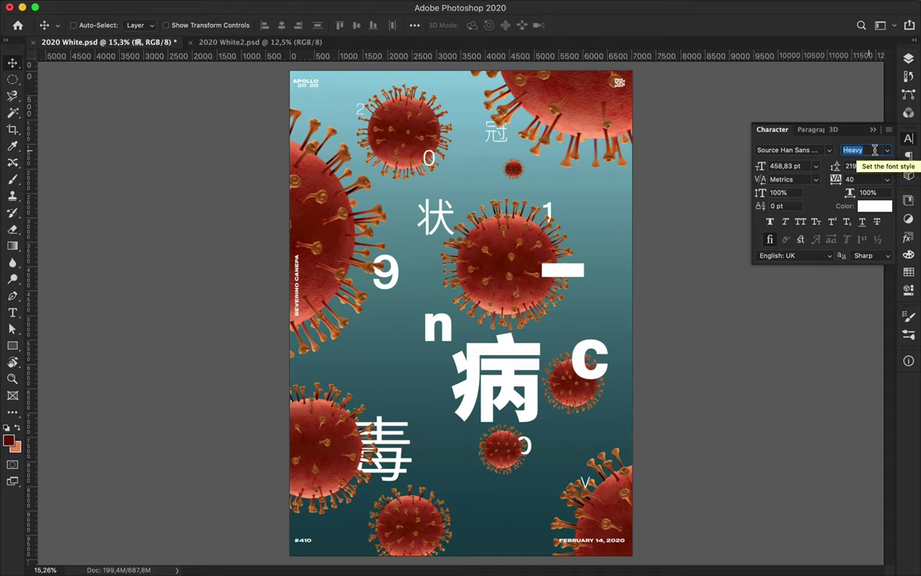
key(Up)
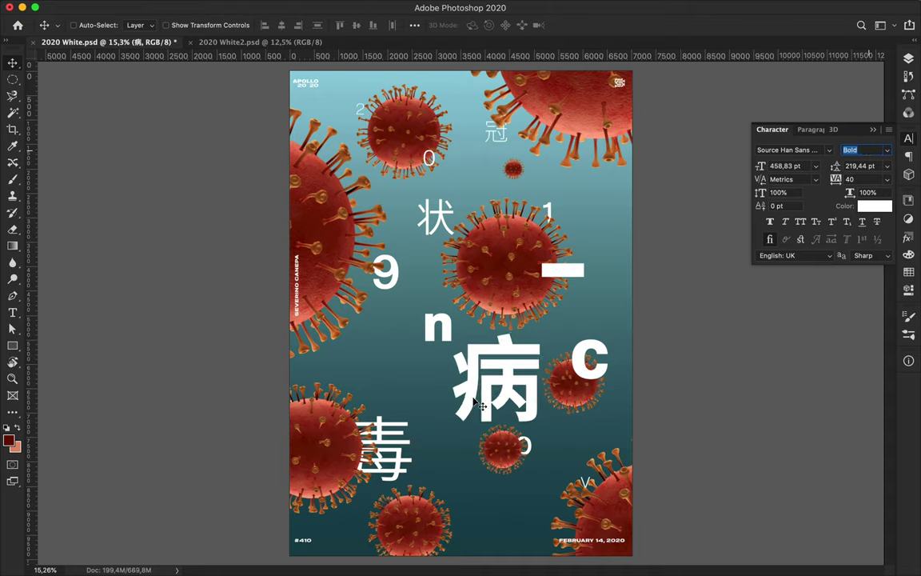
drag(504, 465, 524, 480)
double_click(520, 407)
key(ctrl+Return)
key(v)
drag(520, 408, 506, 436)
key(F7)
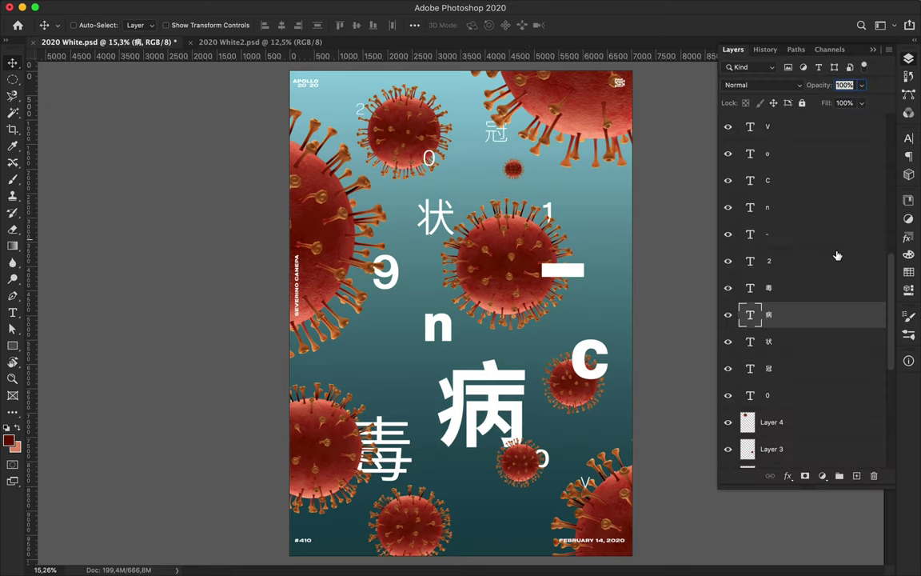
drag(788, 107, 783, 153)
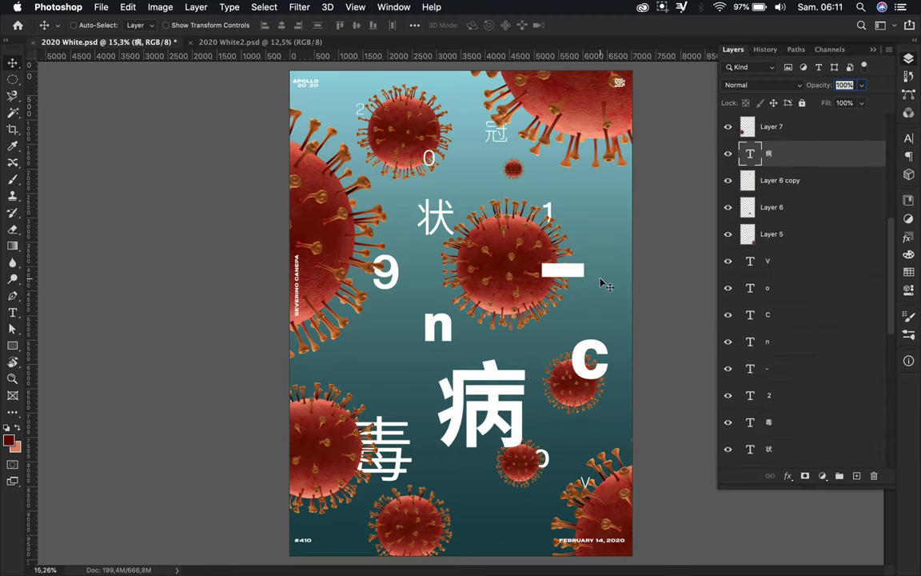
Nudge the 9 down-left and the n up, and enlarge the C.
drag(403, 283, 386, 291)
mouse_move(437, 326)
mouse_down()
mouse_move(409, 311)
mouse_move(470, 304)
mouse_up()
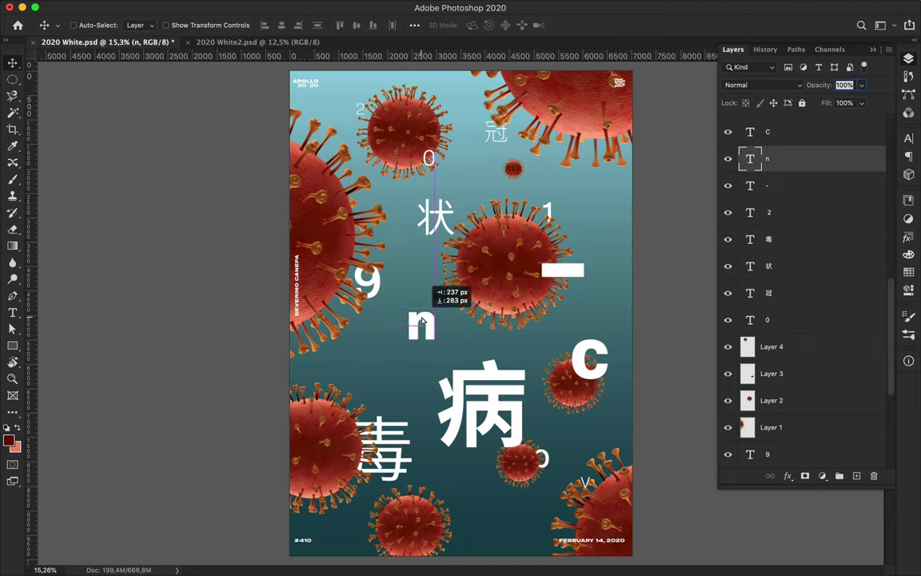
click(598, 359)
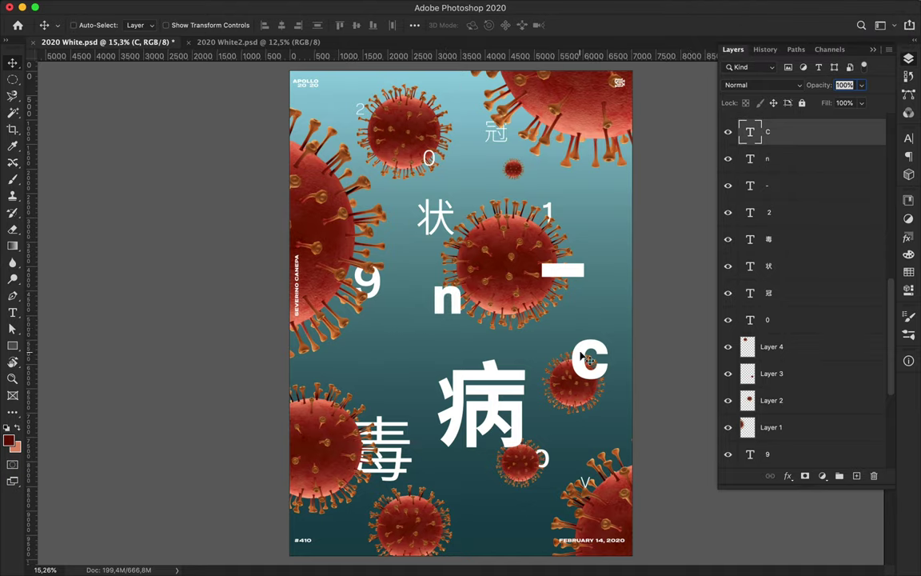
key(ctrl+t)
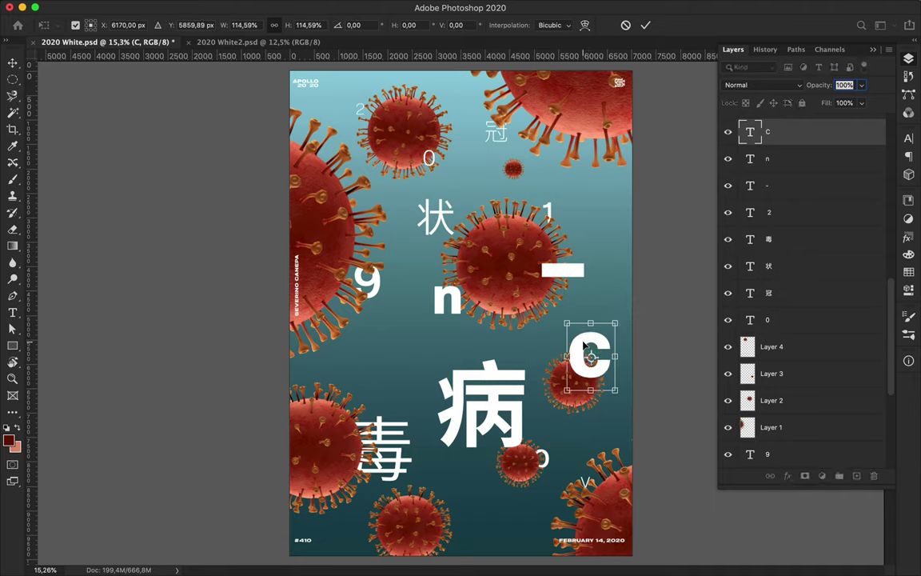
key(Return)
Duplicate Layer 1, the large left-edge virus, as Layer 1 copy.
click(772, 427)
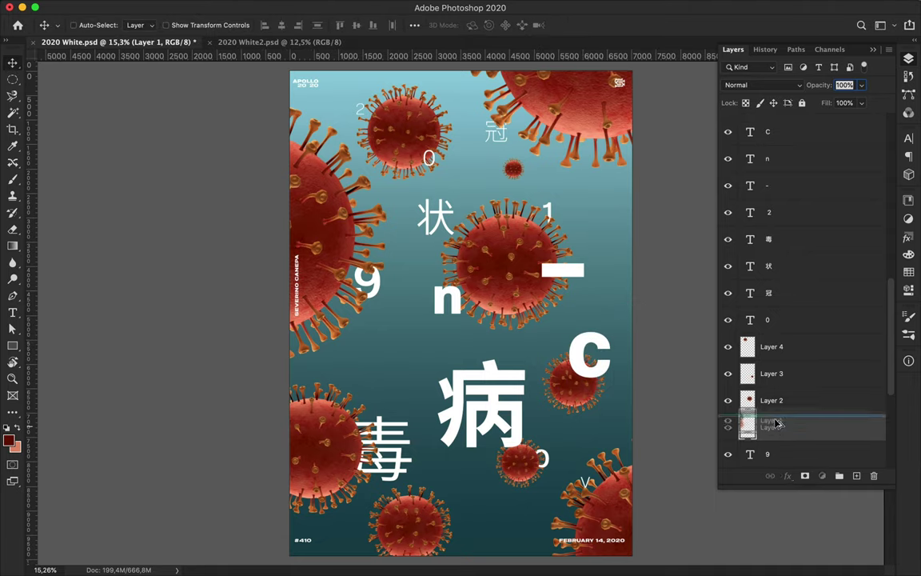
key(ctrl+j)
click(328, 6)
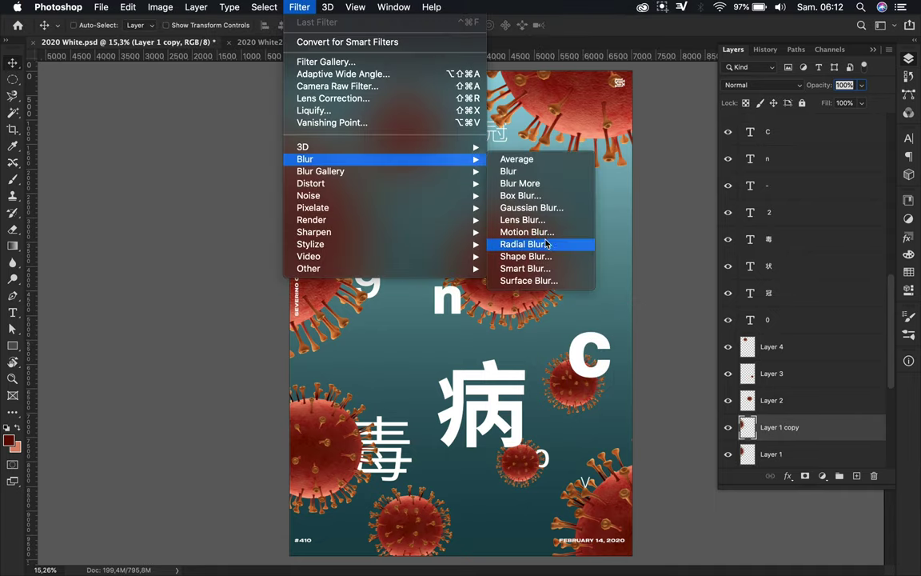
Apply a spin radial blur to the virus copy, then duplicate another virus and blur it too.
click(552, 242)
click(632, 130)
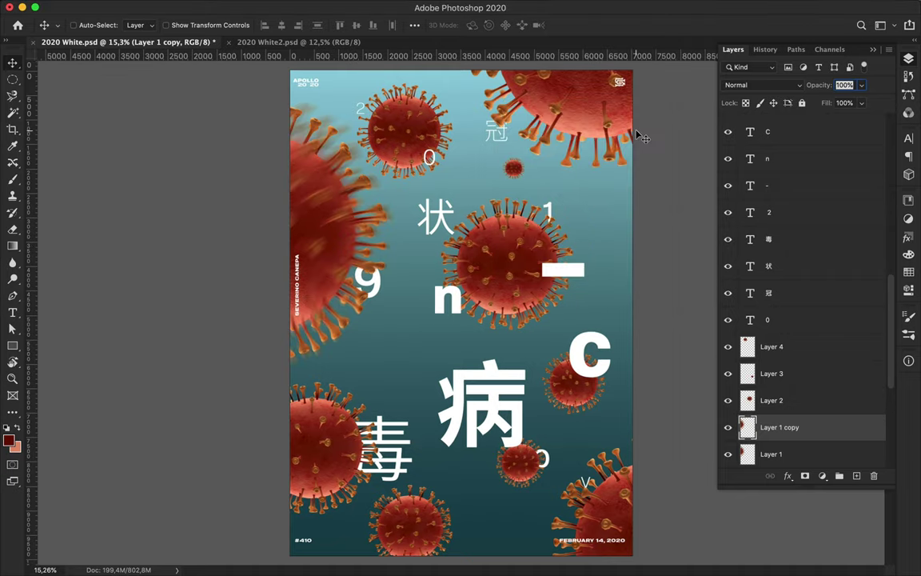
click(562, 389)
key(ctrl+j)
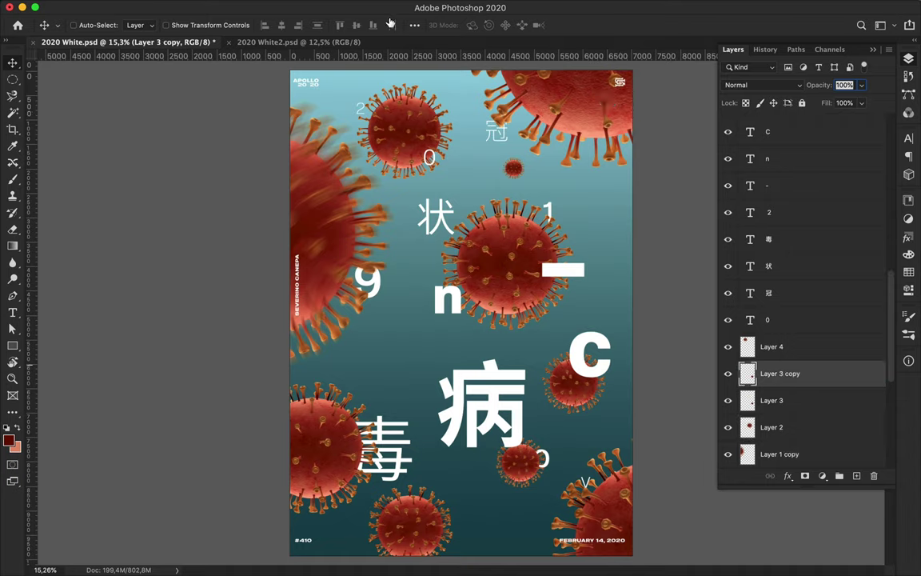
click(299, 7)
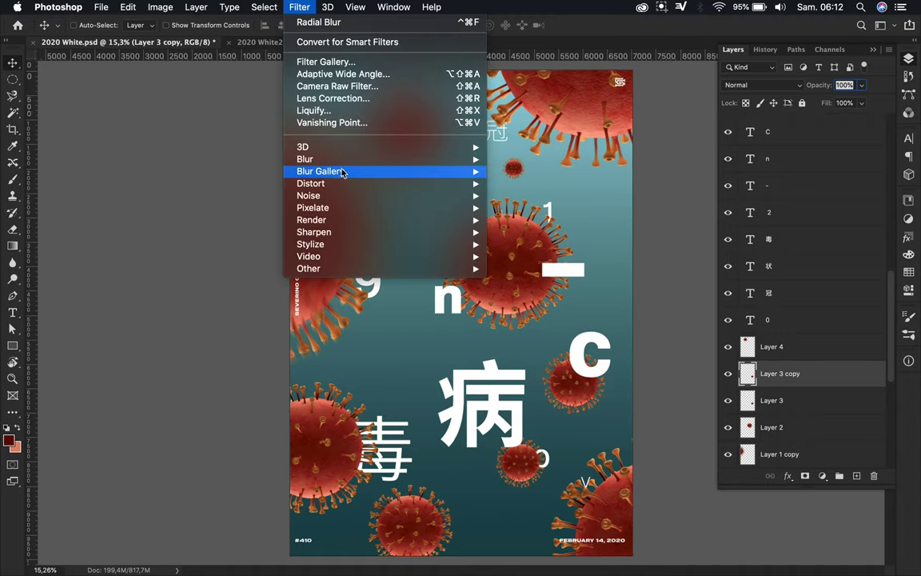
click(526, 244)
click(626, 129)
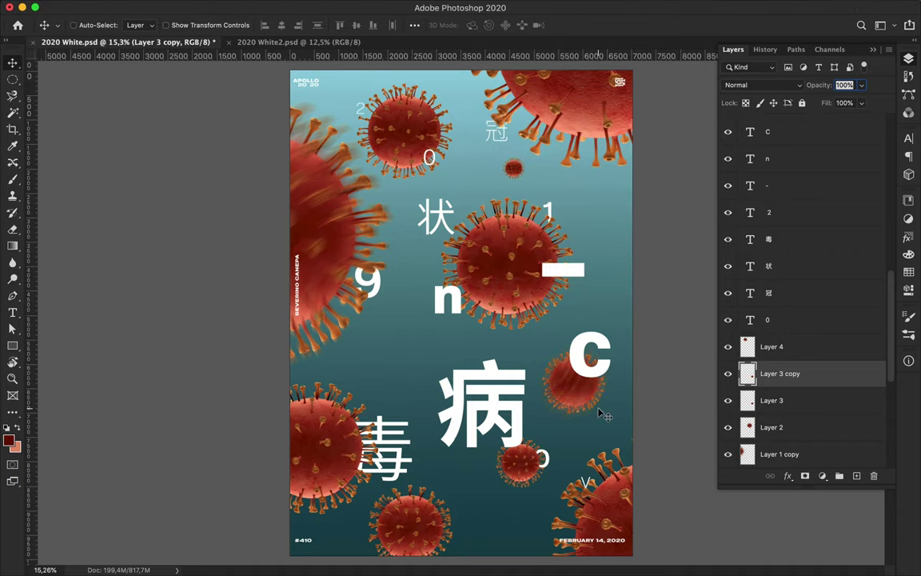
Reapply the amount-4 spin radial blur twice more to the virus copies.
click(299, 8)
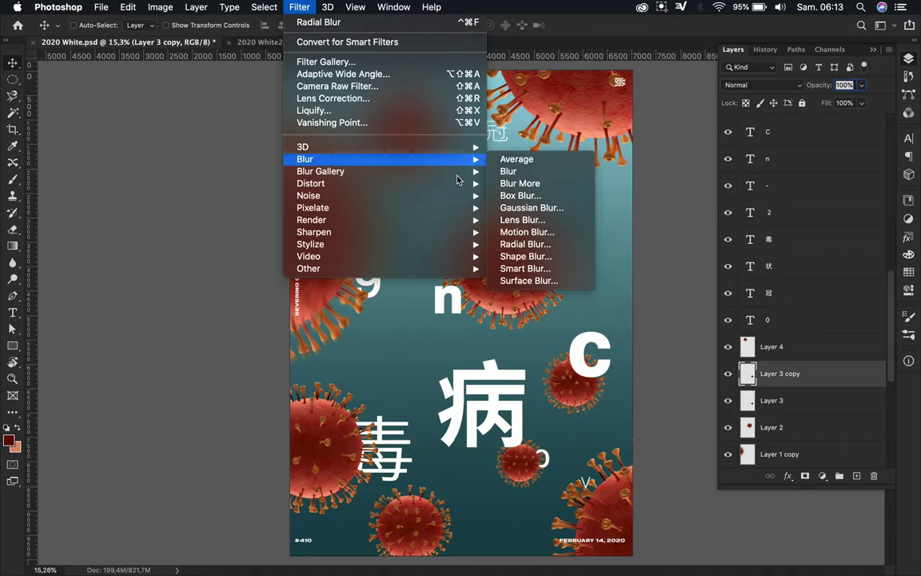
click(516, 245)
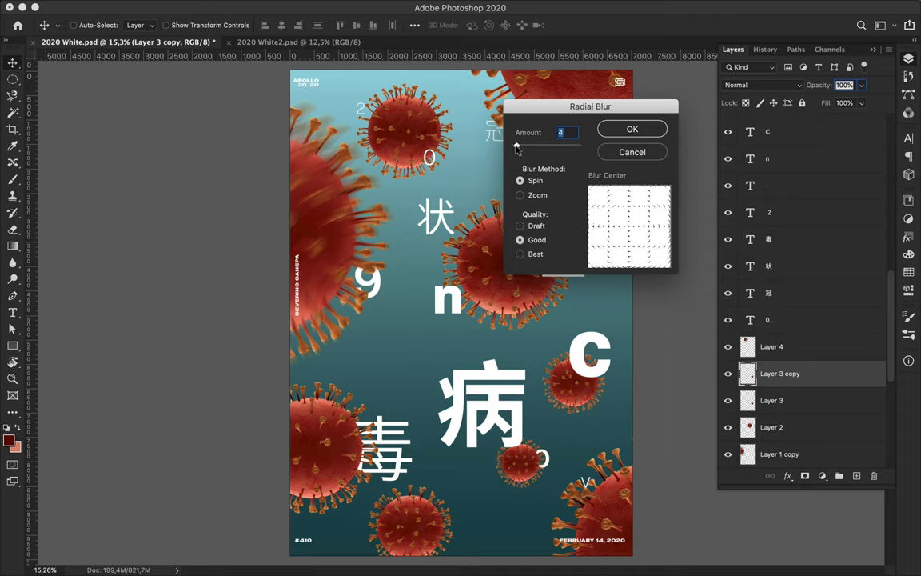
click(626, 129)
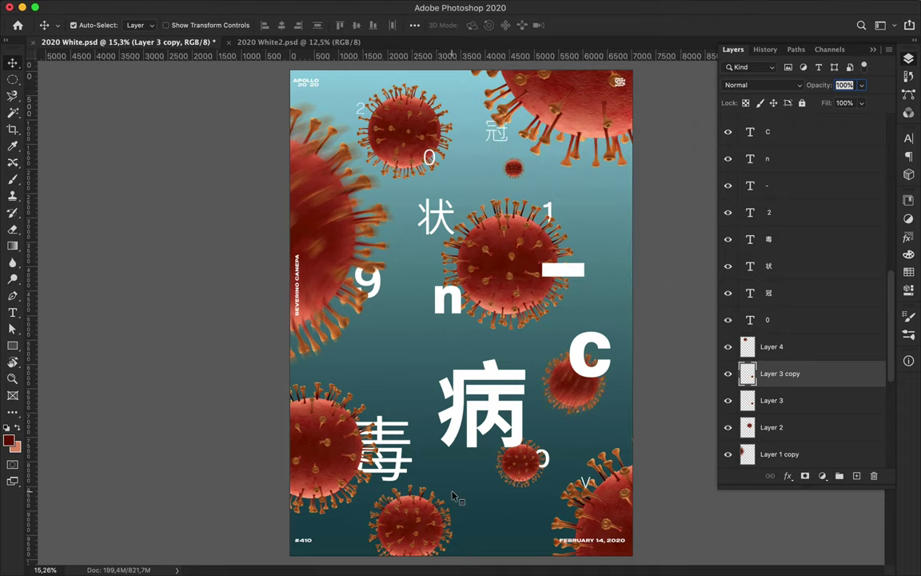
click(299, 7)
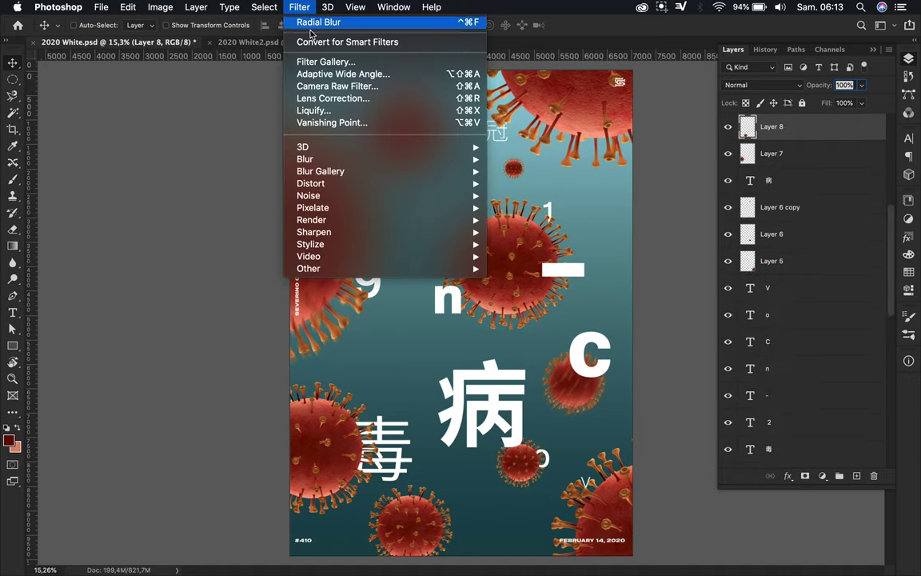
click(519, 242)
click(633, 129)
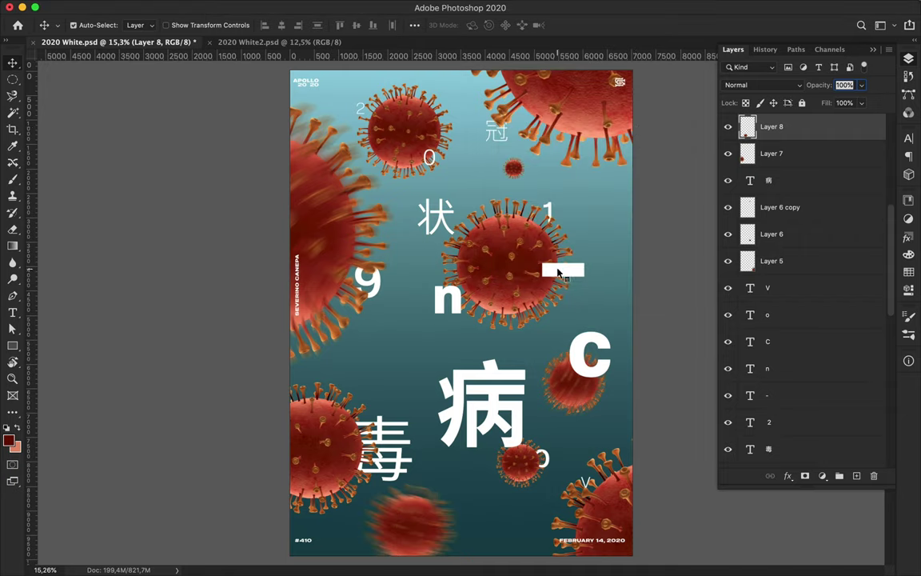
Move the dash down near the C, the 1 left, the 9 down-left, and shift 病.
click(286, 43)
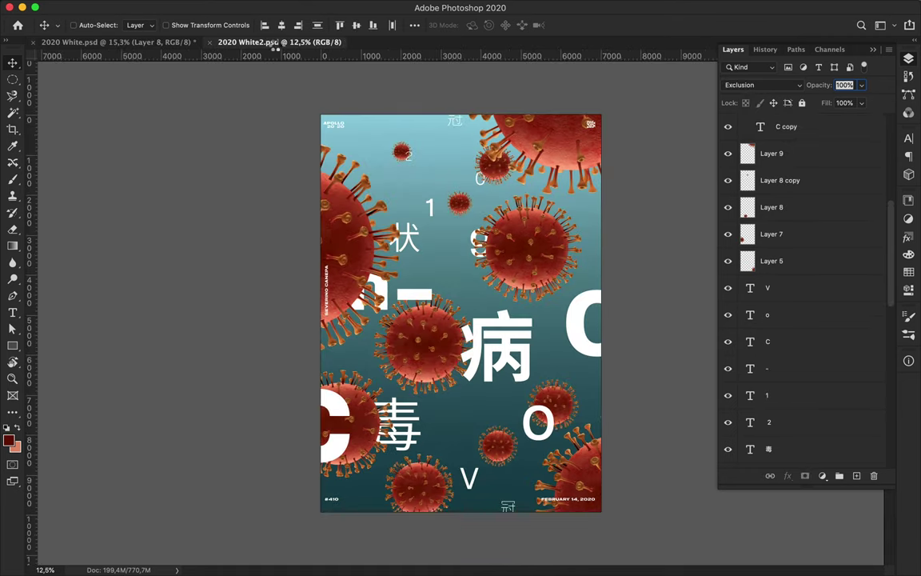
click(160, 41)
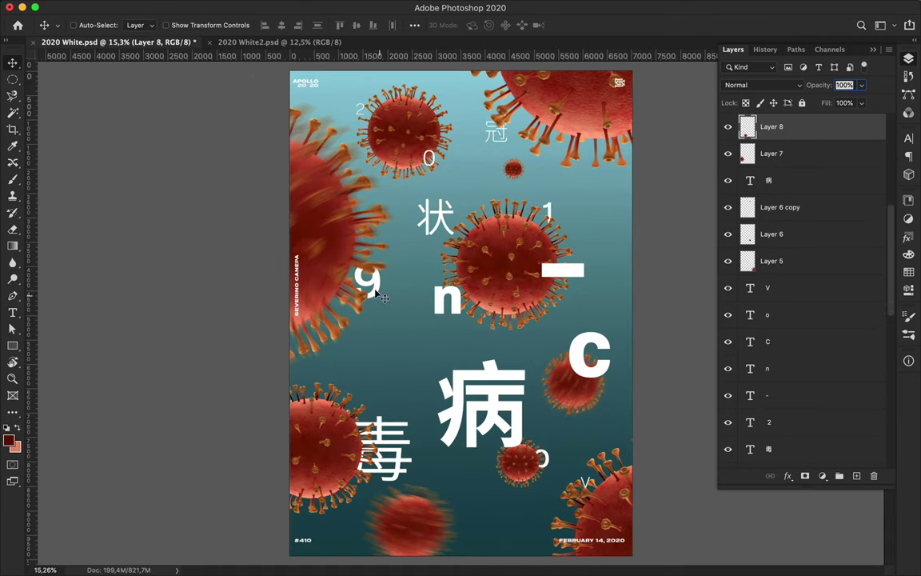
super+click(376, 289)
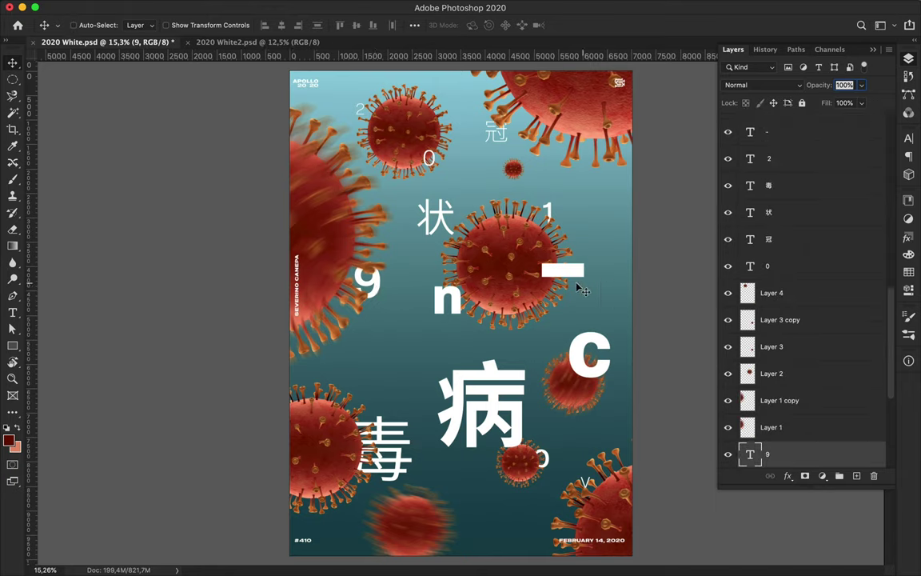
drag(562, 270, 538, 316)
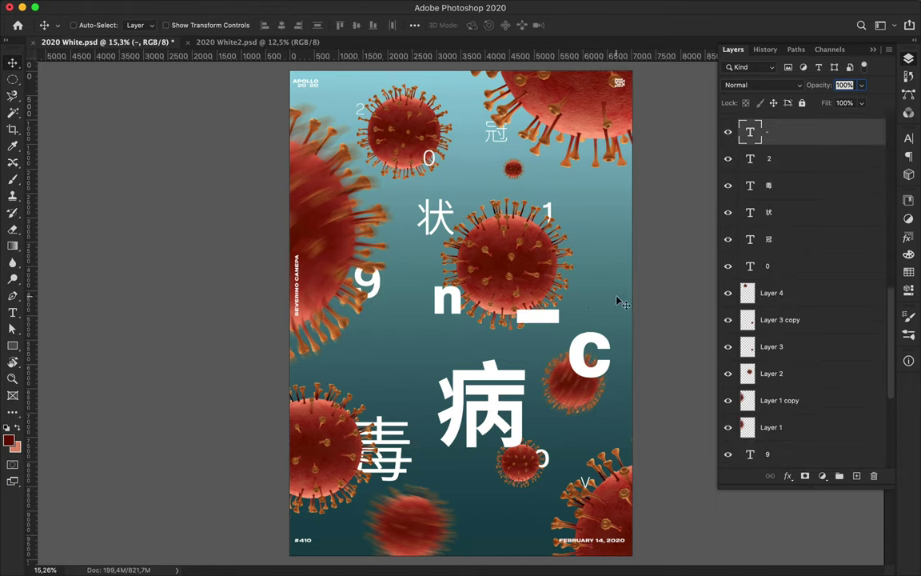
mouse_move(546, 211)
mouse_down()
mouse_move(487, 209)
mouse_move(436, 240)
mouse_up()
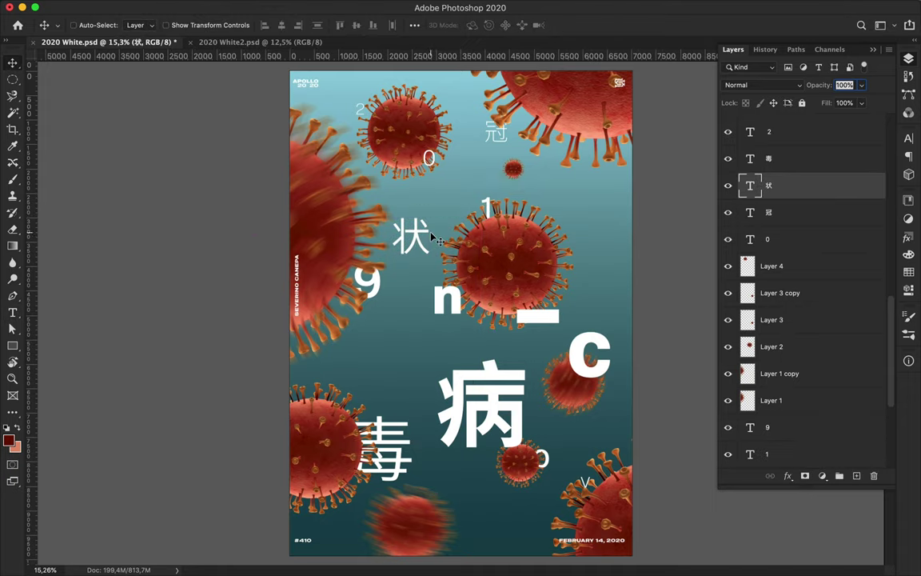
drag(378, 289, 361, 318)
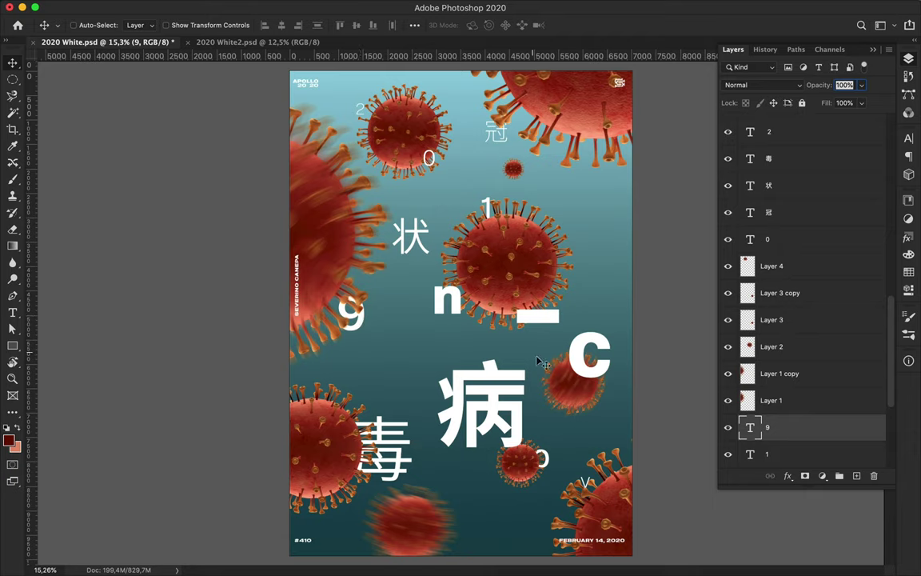
mouse_move(534, 440)
mouse_down()
mouse_move(504, 407)
mouse_move(527, 406)
mouse_up()
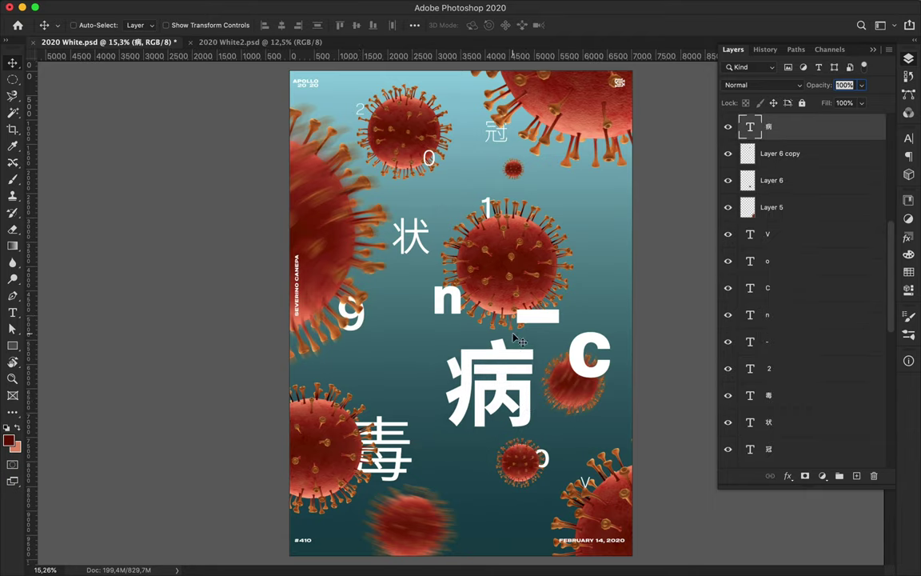
Save the poster as 2020 White-new.psd in Photoshop format with compatibility kept.
key(super+shift+s)
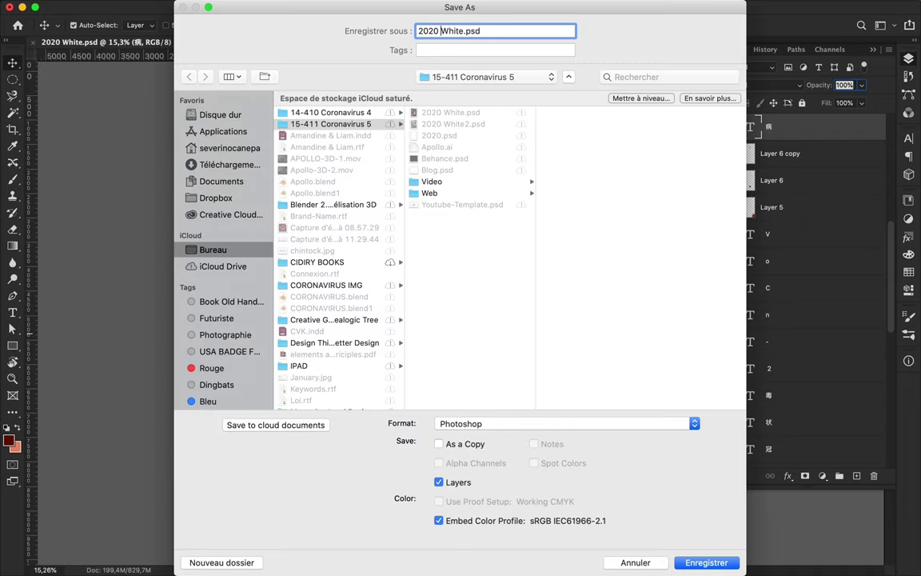
key(Return)
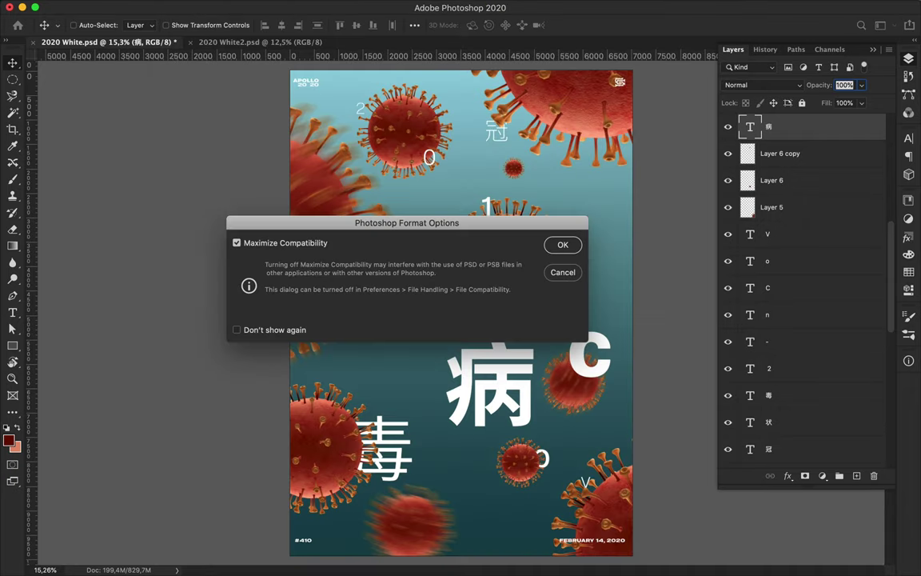
click(563, 246)
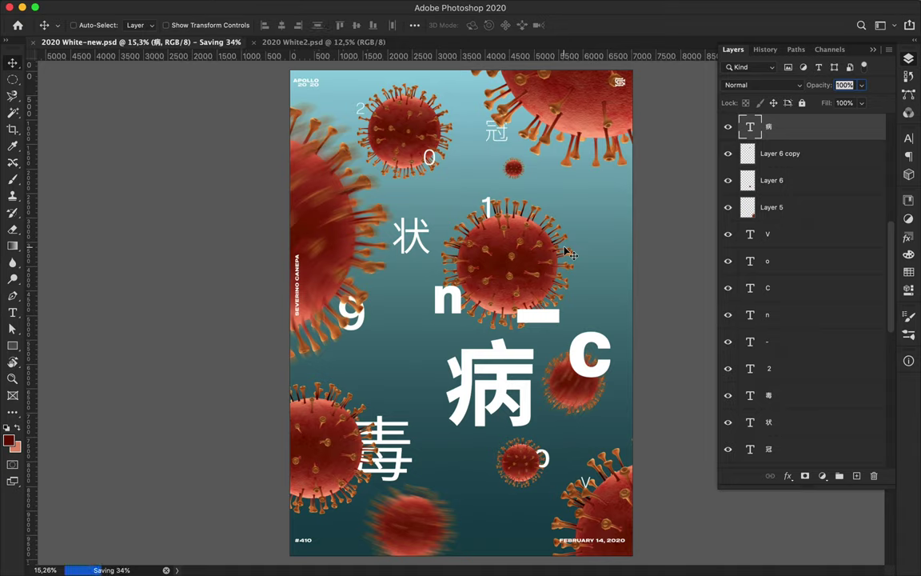
Select the Layer 9 virus in the Layers panel.
scroll(800, 240, up, 2)
click(799, 126)
scroll(799, 240, up, 1)
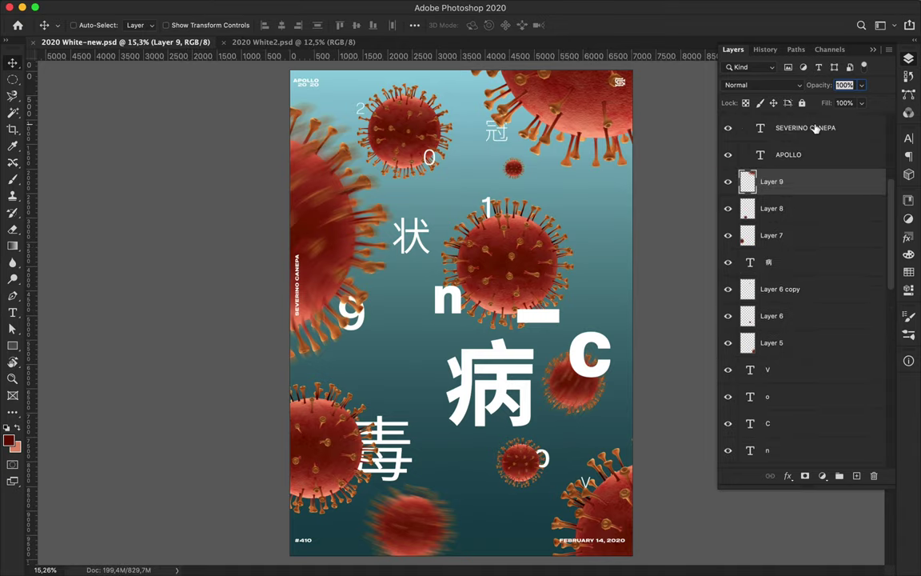
Duplicate Layer 9 as Layer 9 copy and give it a spin radial blur of amount 20.
drag(808, 182, 799, 182)
click(299, 6)
mouse_move(305, 159)
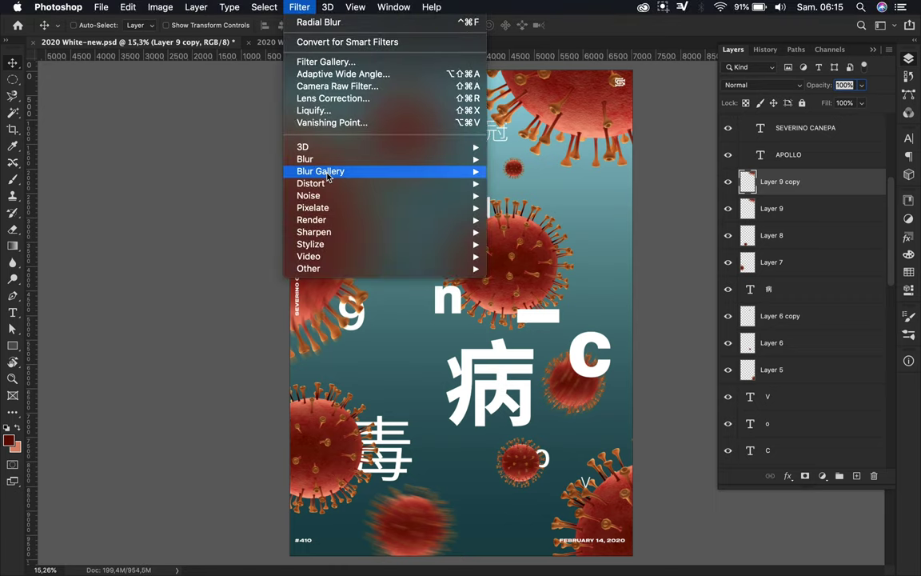
click(522, 244)
drag(523, 146, 527, 146)
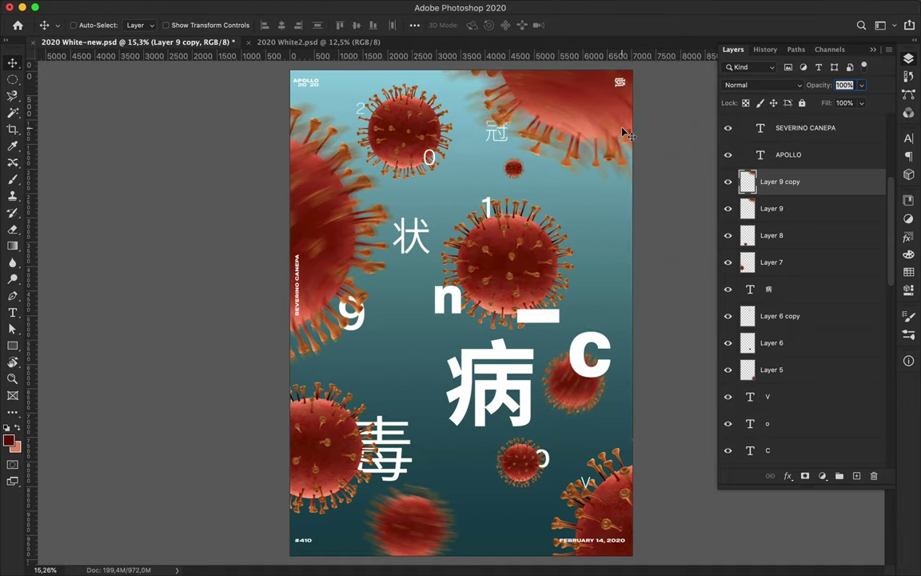
Copy the Layer 2 virus to the left-centre and shrink it to a small dot.
ctrl+click(516, 186)
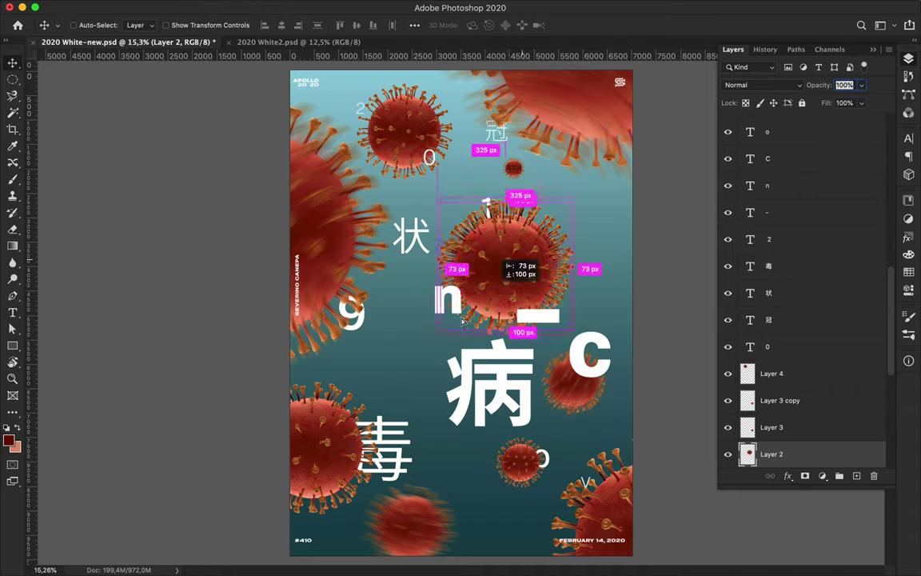
drag(464, 240, 403, 375)
key(ctrl+t)
mouse_move(406, 450)
mouse_down()
mouse_move(407, 328)
mouse_move(426, 376)
mouse_move(591, 226)
mouse_up()
key(Return)
key(ctrl+t)
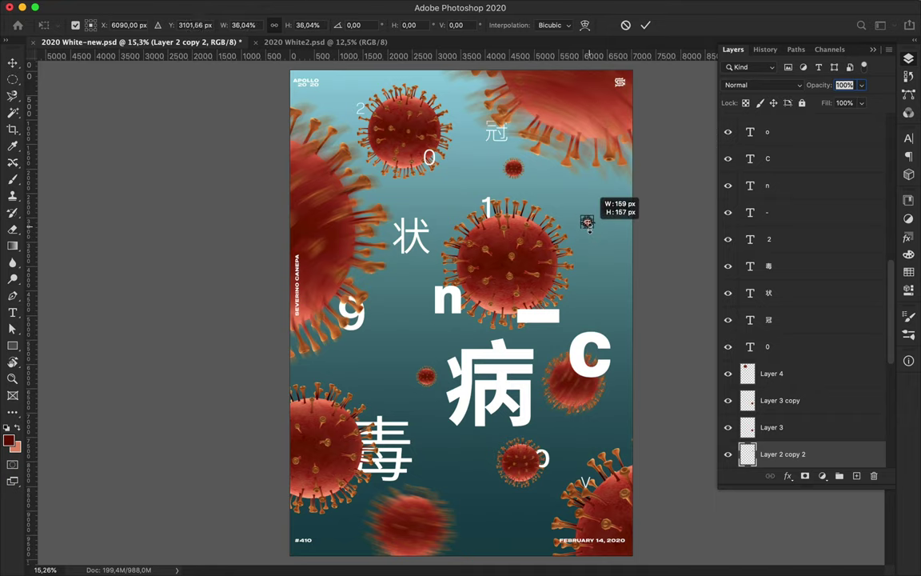
key(Return)
drag(432, 380, 419, 366)
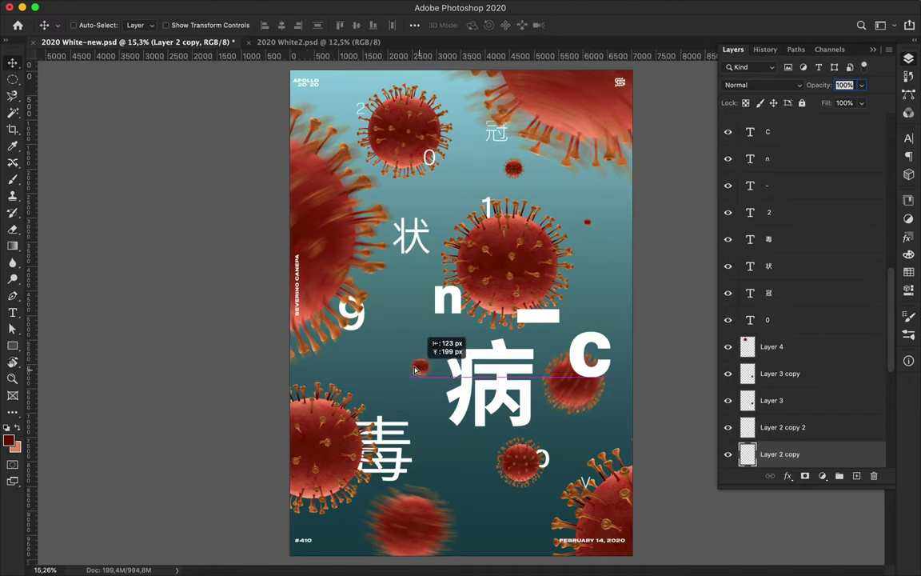
Nudge the 9, 病 and 毒 characters slightly downward.
drag(360, 331, 352, 340)
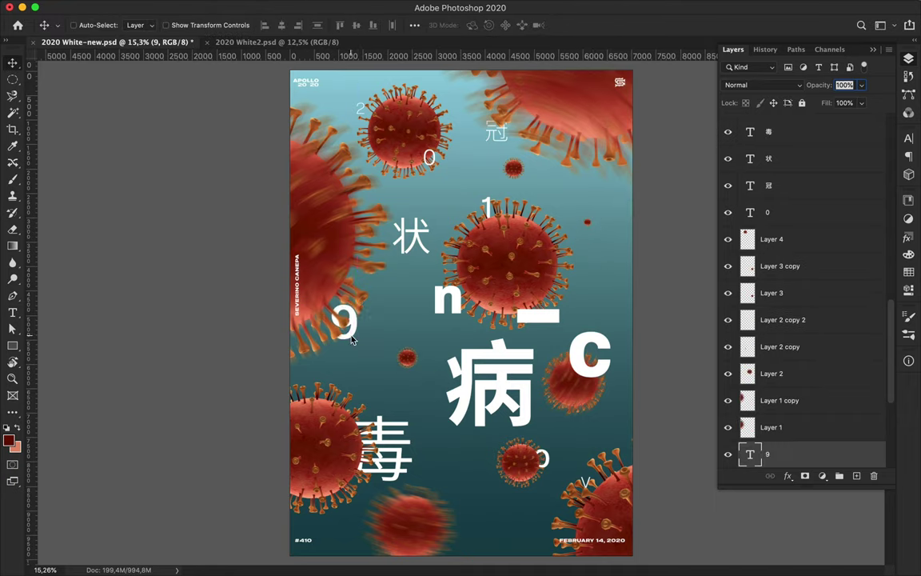
drag(502, 390, 502, 405)
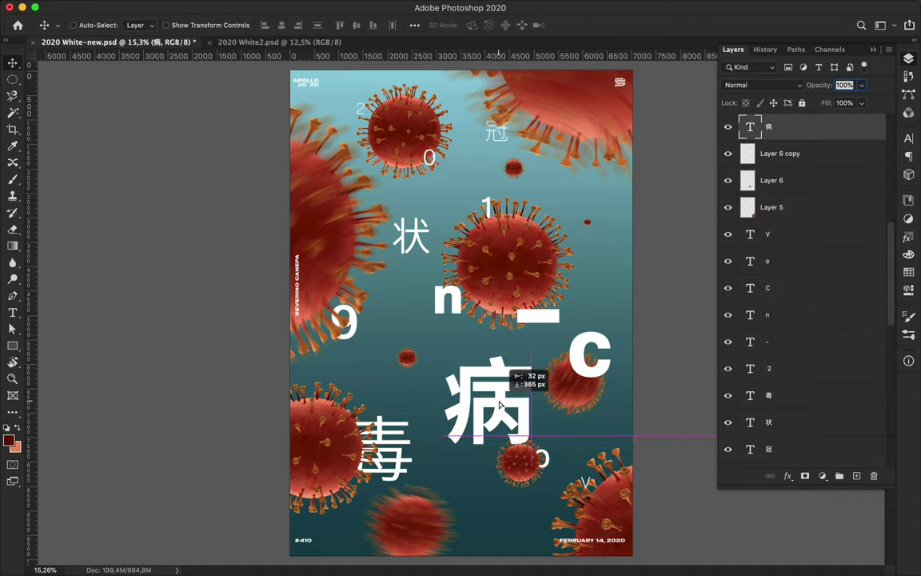
drag(406, 467, 402, 484)
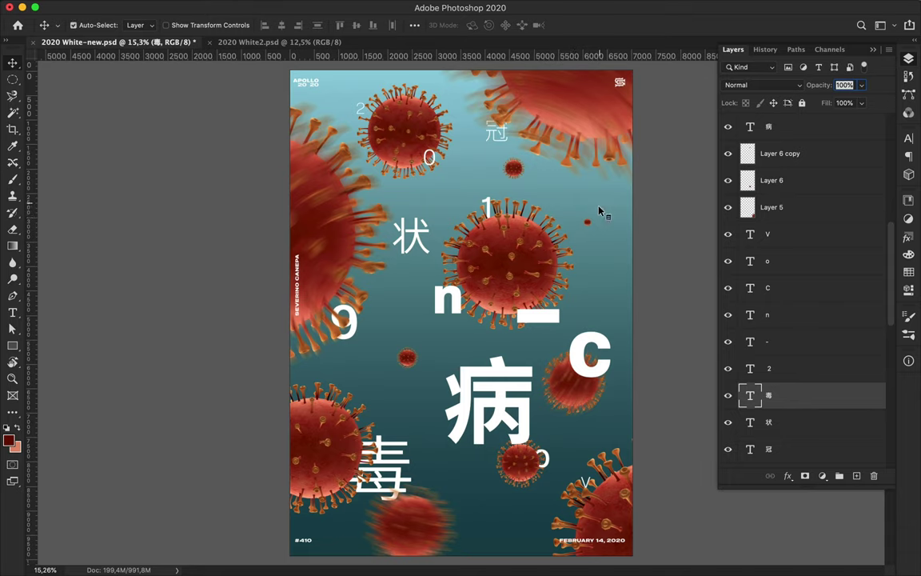
Copy the large Layer 5 virus, scale it to 52%, and place it near the bottom centre.
drag(504, 260, 410, 210)
key(ctrl+t)
drag(409, 313, 409, 164)
key(Return)
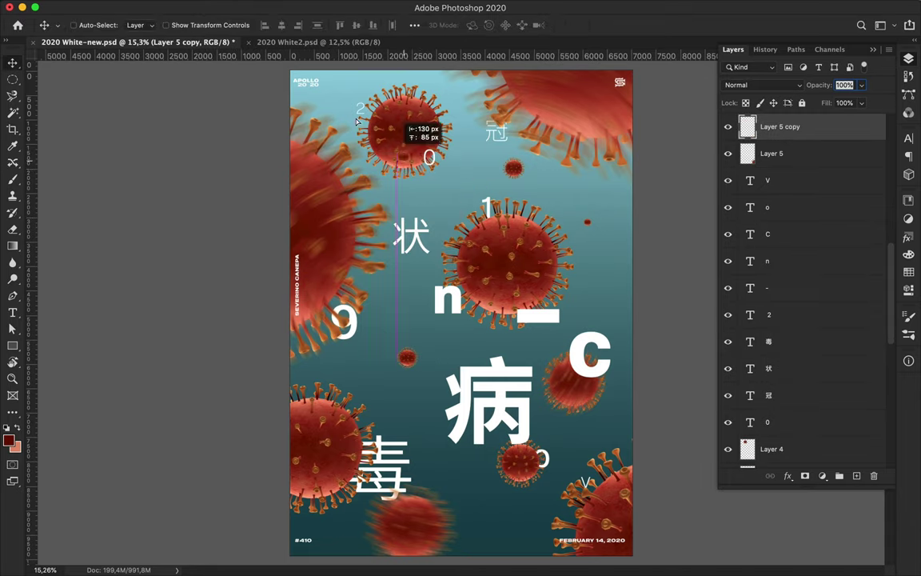
mouse_move(339, 97)
mouse_down()
mouse_move(356, 88)
mouse_move(494, 247)
mouse_up()
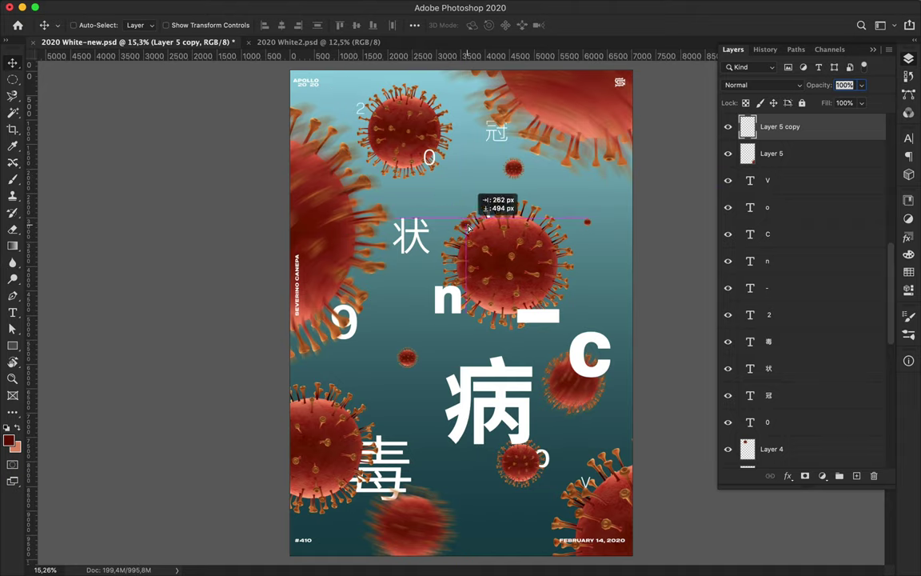
drag(493, 247, 474, 514)
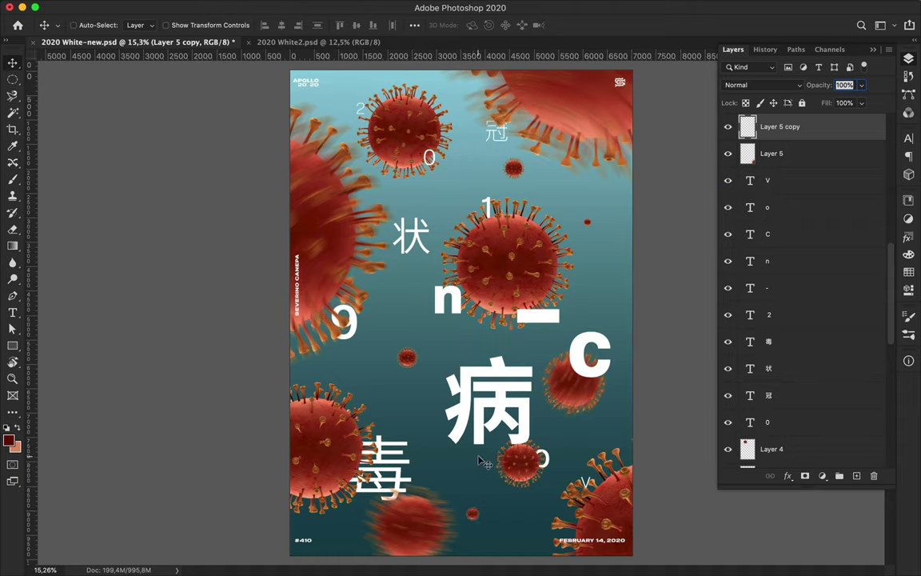
Change the issue number to #411 and the date to FEBRUARY 15, 2020.
double_click(303, 541)
key(ctrl+Return)
key(v)
double_click(598, 539)
text(5)
key(ctrl+Return)
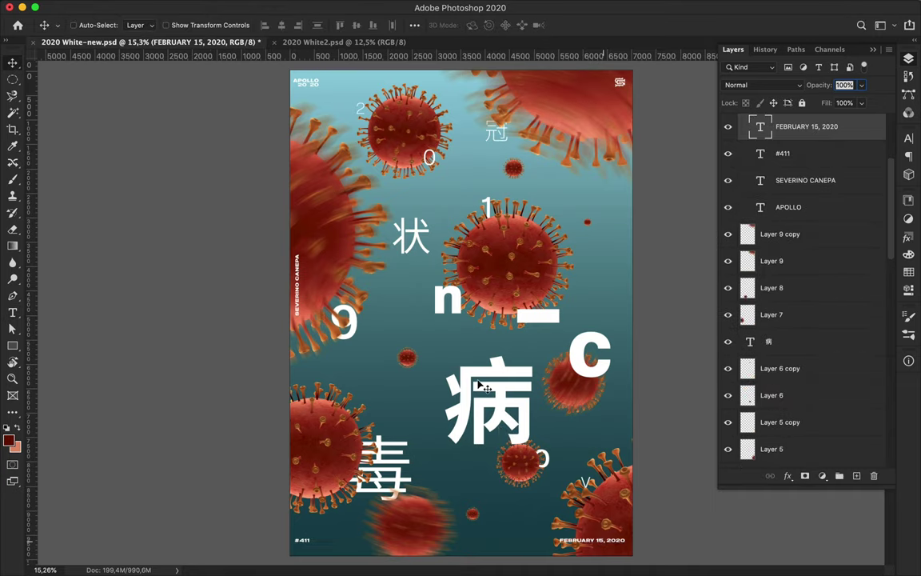
Select the 病 character and duplicate it into a 病 copy layer.
scroll(479, 383, up, 2)
scroll(480, 383, up, 2)
scroll(482, 384, up, 2)
scroll(482, 385, down, 2)
ctrl+click(482, 385)
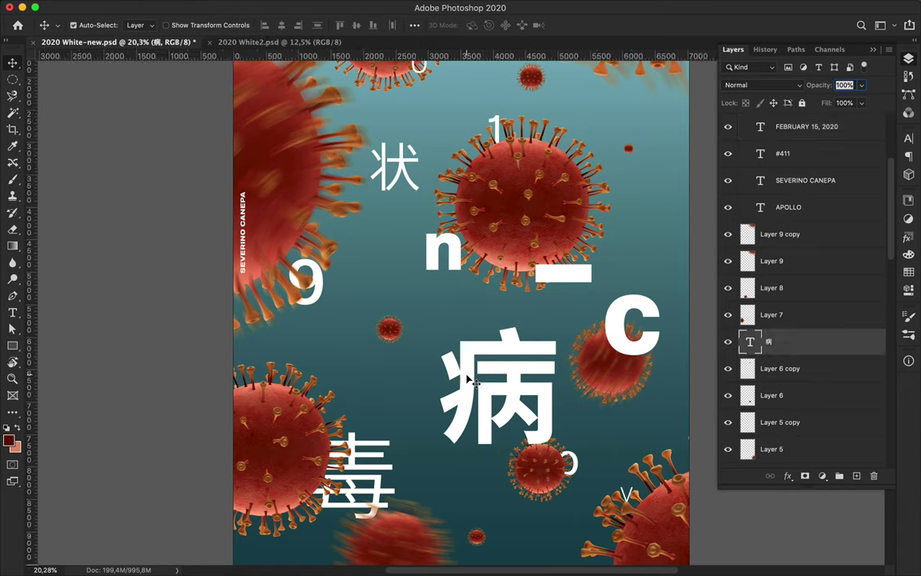
key(ctrl+t)
right_click(468, 335)
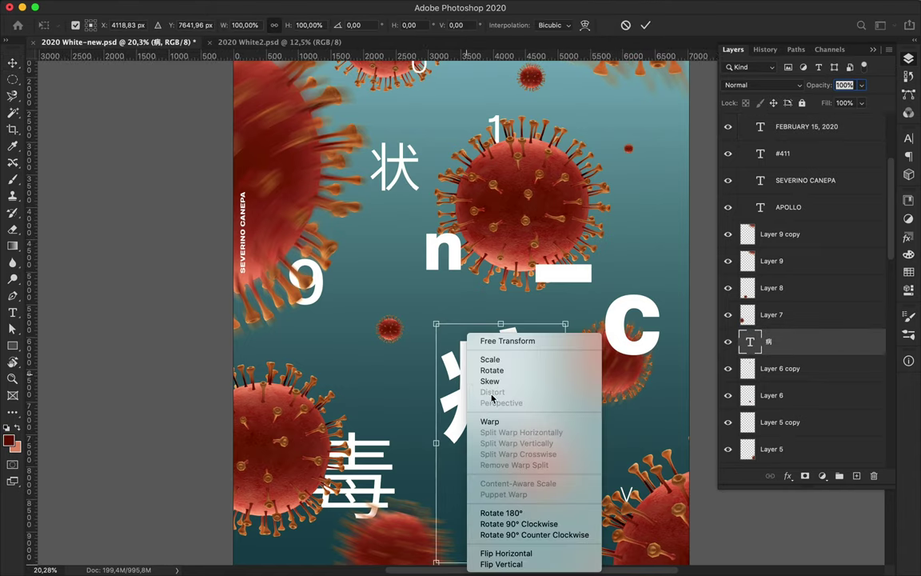
key(Escape)
key(Escape)
key(ctrl+j)
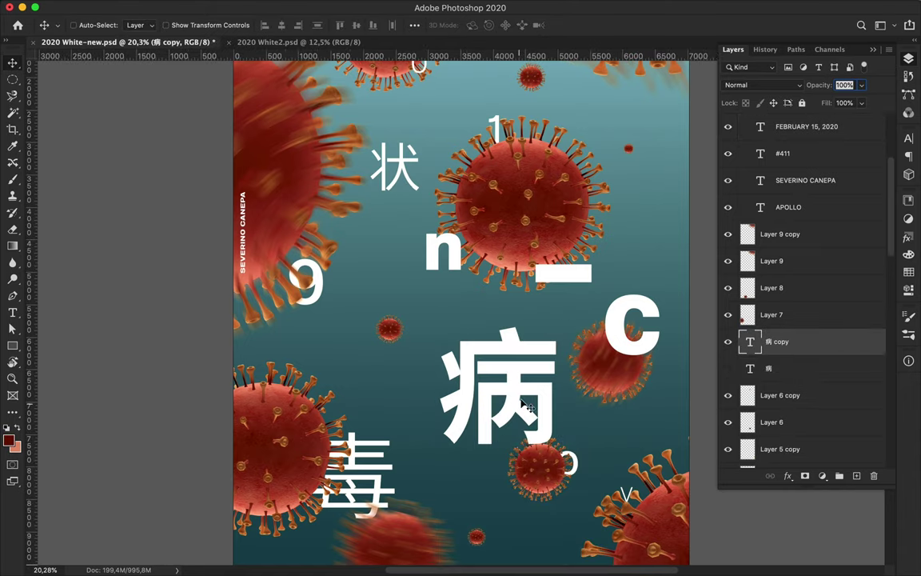
Convert the 病 copy layer into a smart object.
right_click(820, 339)
key(Escape)
key(ctrl+alt+shift+e)
right_click(495, 390)
click(499, 387)
Try a first perspective slant on 病 copy, then back it out.
key(ctrl+t)
right_click(497, 387)
click(531, 451)
drag(441, 387, 455, 393)
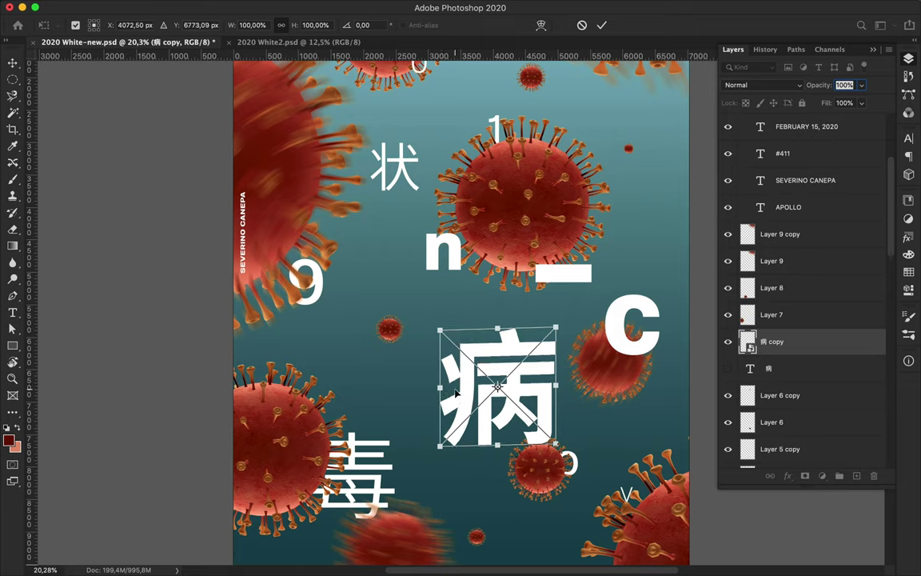
key(Return)
key(ctrl+t)
key(Return)
Perspective-distort 病 copy, pinching its right side inward and lifting its left edge.
key(ctrl+t)
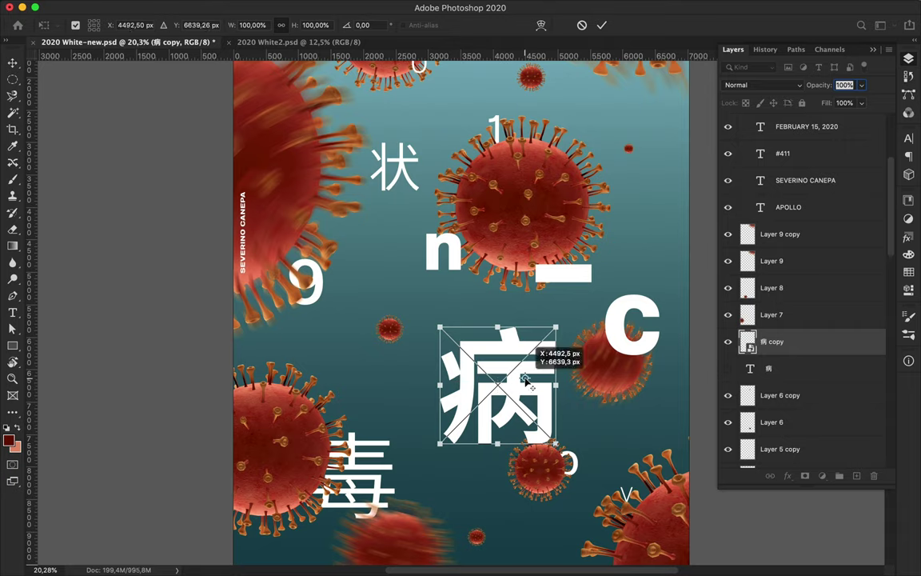
right_click(518, 403)
click(548, 470)
drag(557, 442, 544, 423)
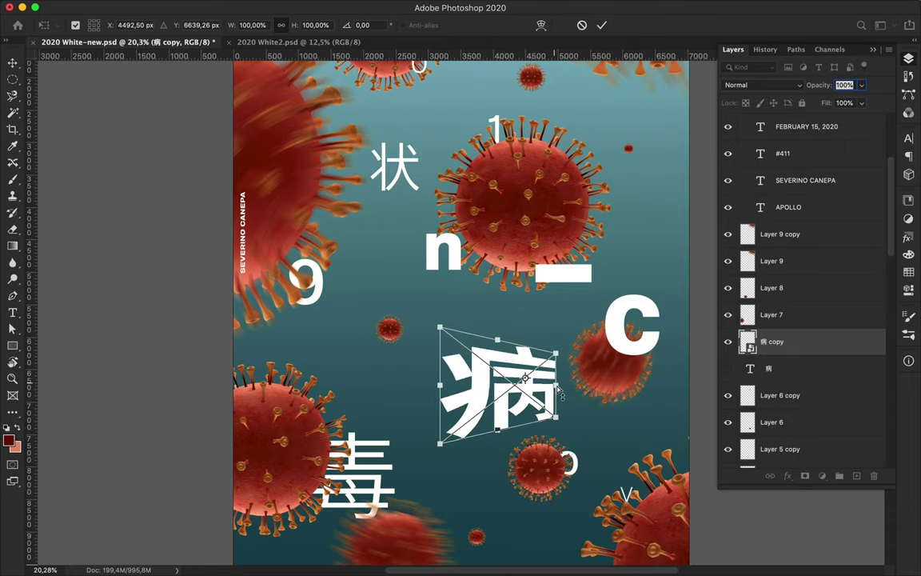
drag(560, 393, 552, 376)
right_click(493, 346)
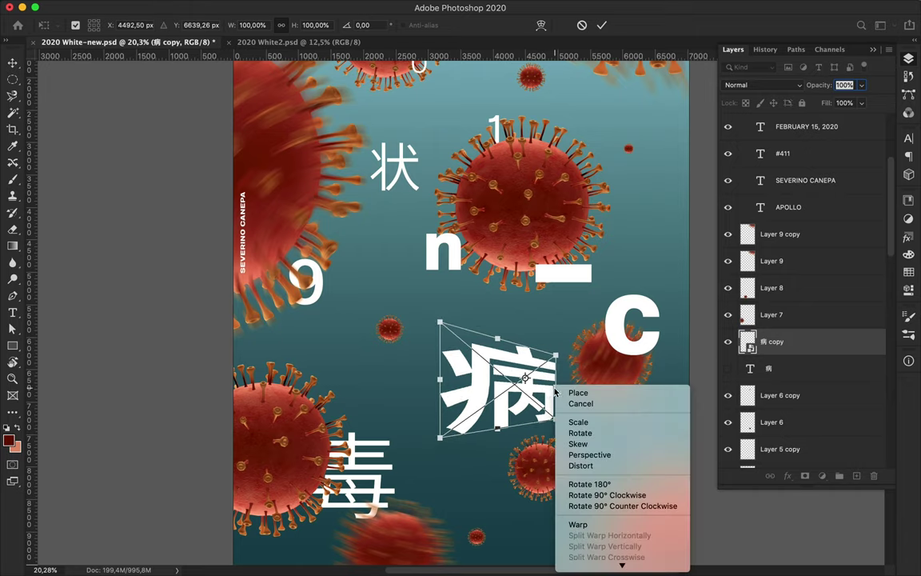
key(Escape)
drag(474, 385, 474, 385)
drag(482, 374, 462, 370)
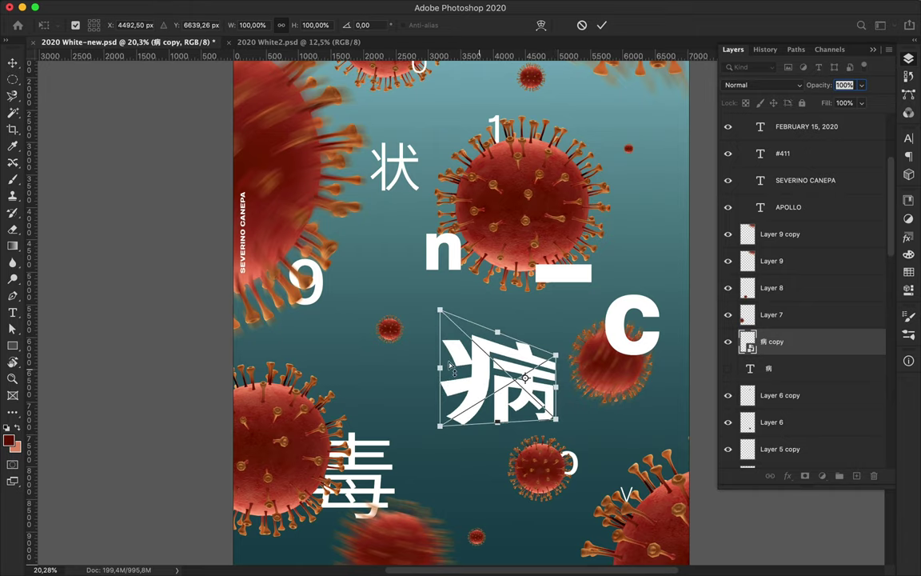
key(Return)
Skew 病 copy by shifting its bottom edge left, then shrink it slightly.
key(ctrl+t)
right_click(525, 384)
click(555, 404)
drag(508, 426, 454, 419)
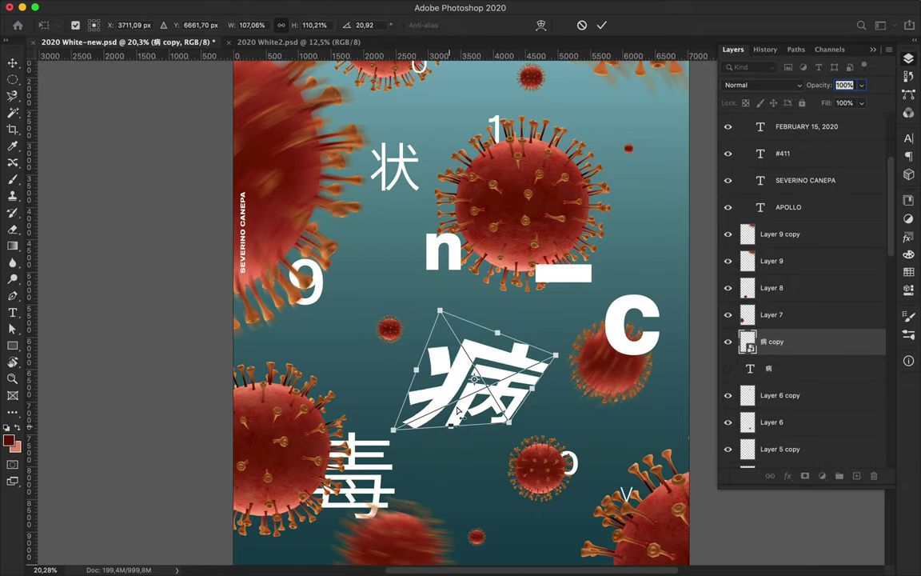
drag(454, 420, 464, 369)
key(Return)
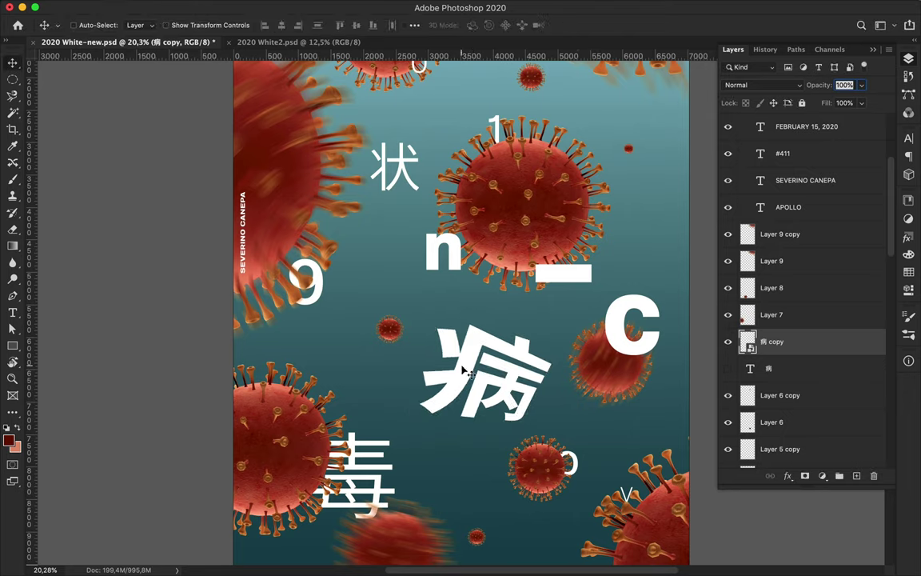
scroll(464, 370, down, 2)
key(ctrl+t)
drag(423, 363, 458, 350)
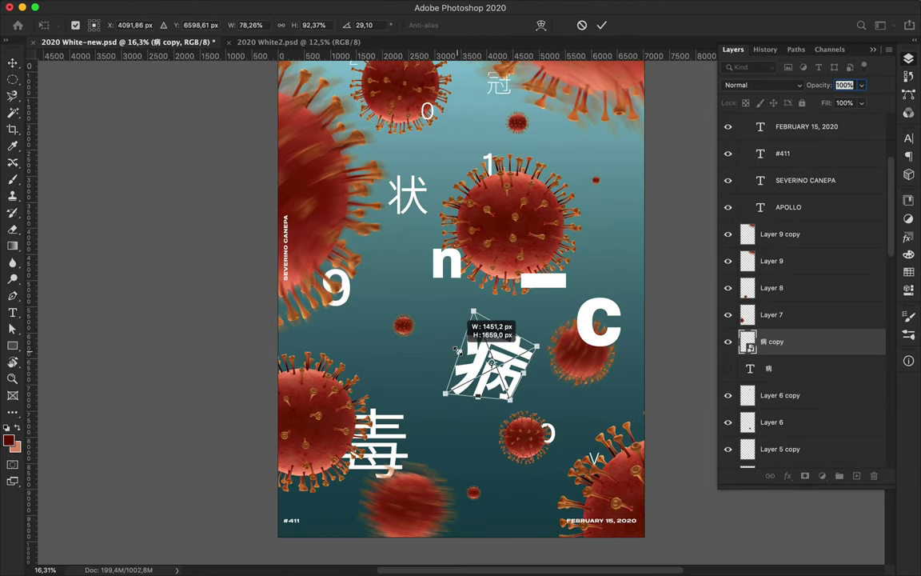
Apply the 病 resize, then duplicate 毒 and make the copy a smart object.
key(Return)
scroll(452, 436, up, 2)
click(394, 468)
key(ctrl+j)
key(ctrl+t)
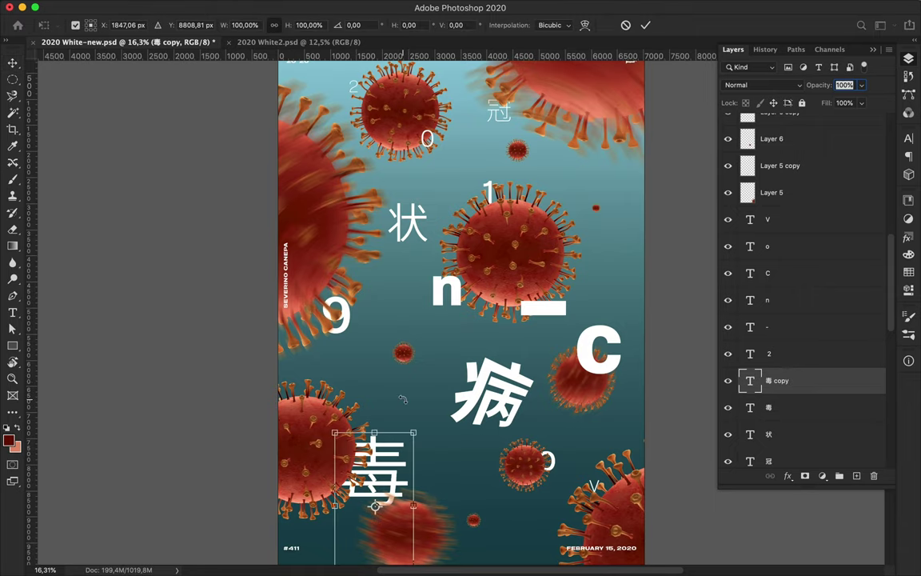
key(Return)
right_click(788, 382)
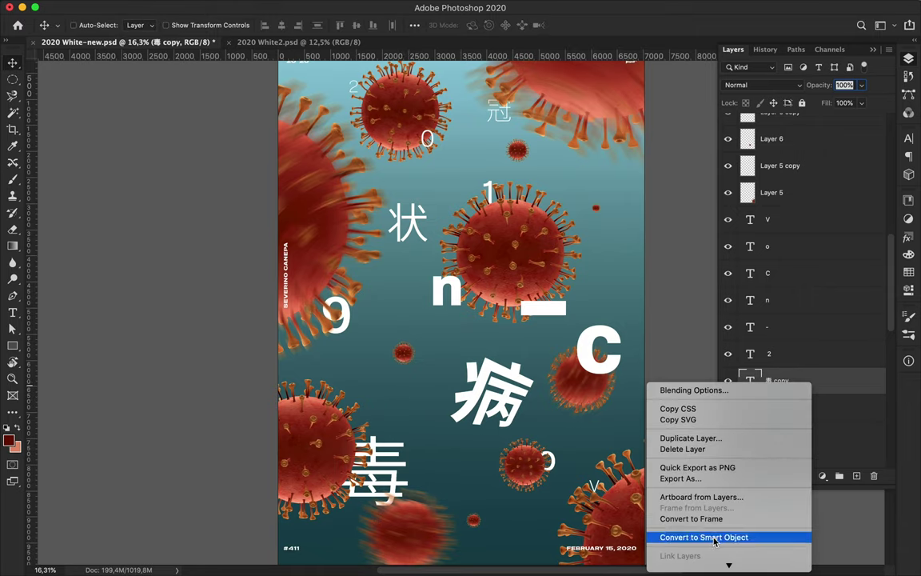
click(714, 537)
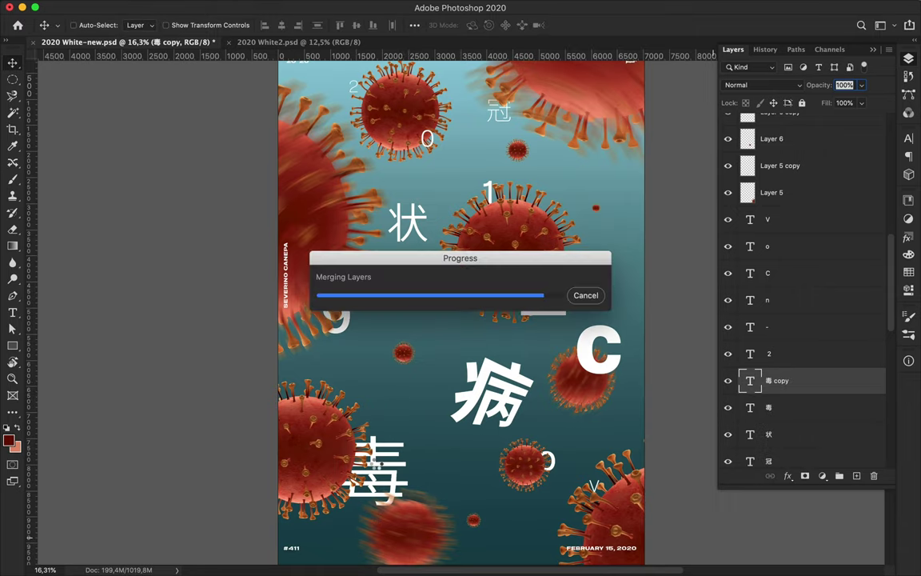
Perspective-distort 毒 copy by raising its right side and reshaping it.
key(ctrl+t)
right_click(364, 472)
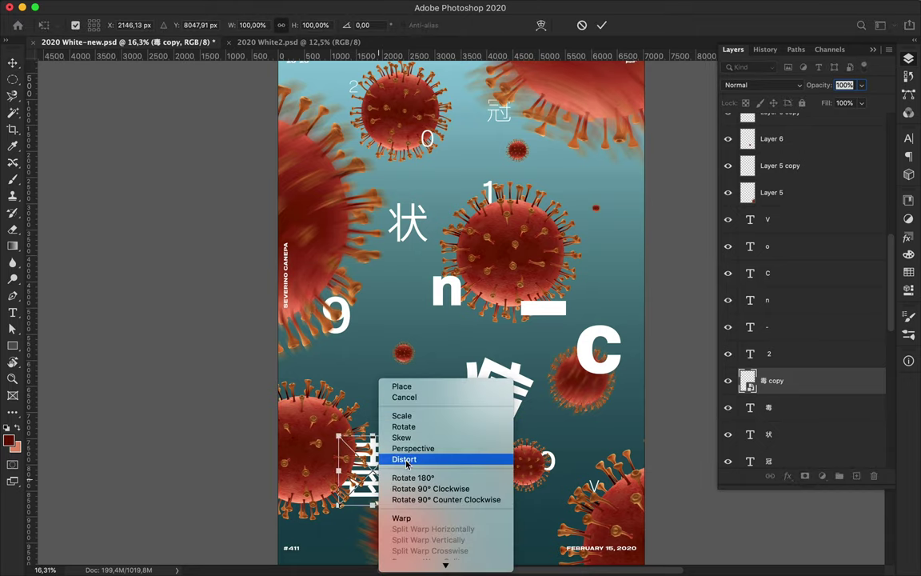
click(407, 447)
drag(407, 472, 408, 446)
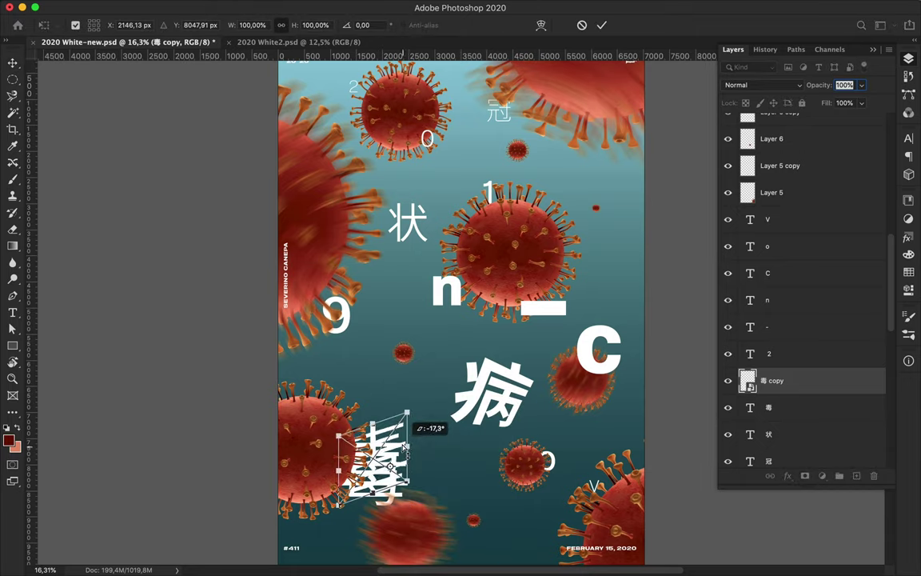
drag(338, 506, 352, 490)
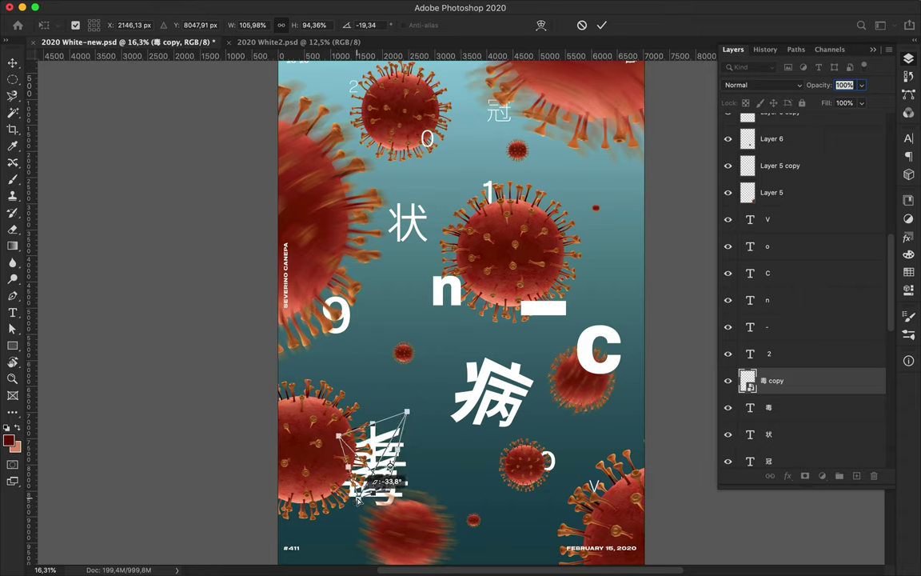
key(Return)
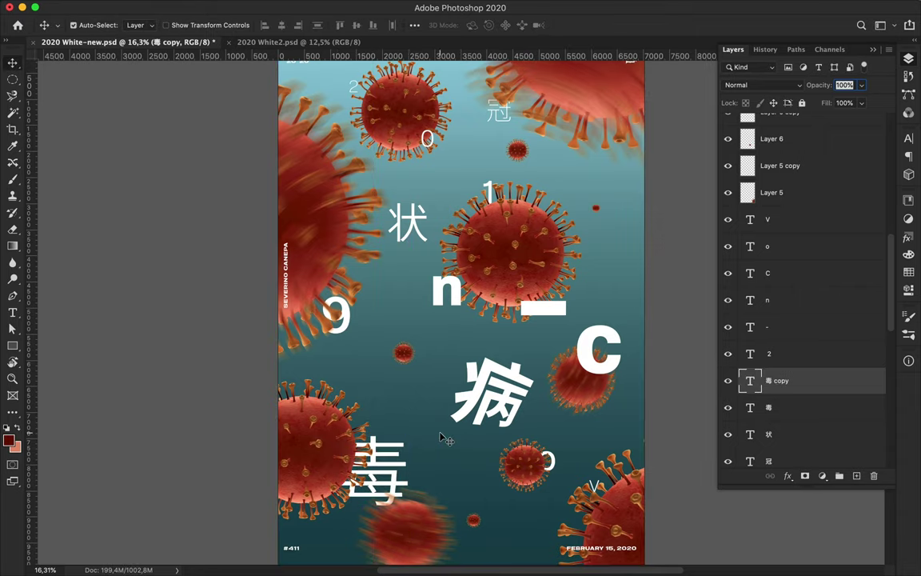
Revert 病 to its upright undistorted state and save the poster.
drag(445, 438, 446, 437)
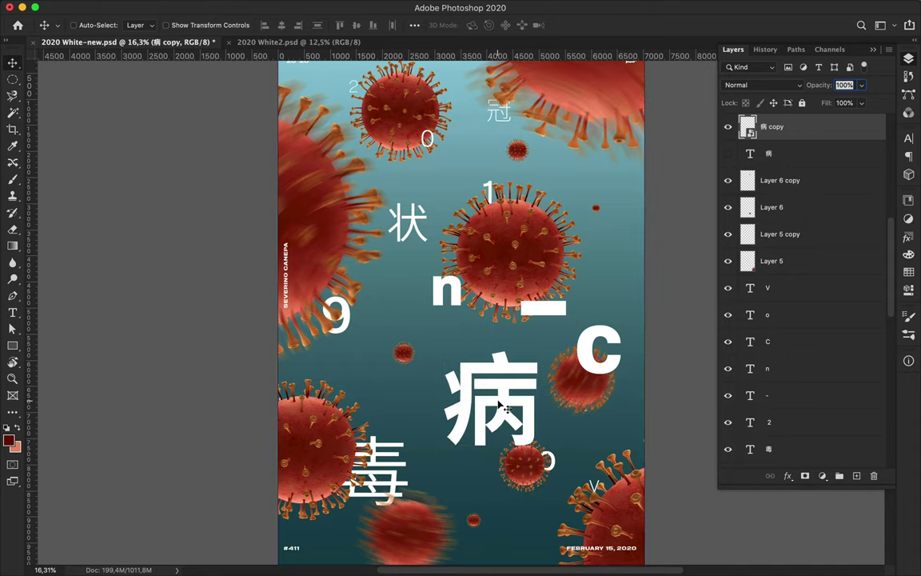
key(ctrl+s)
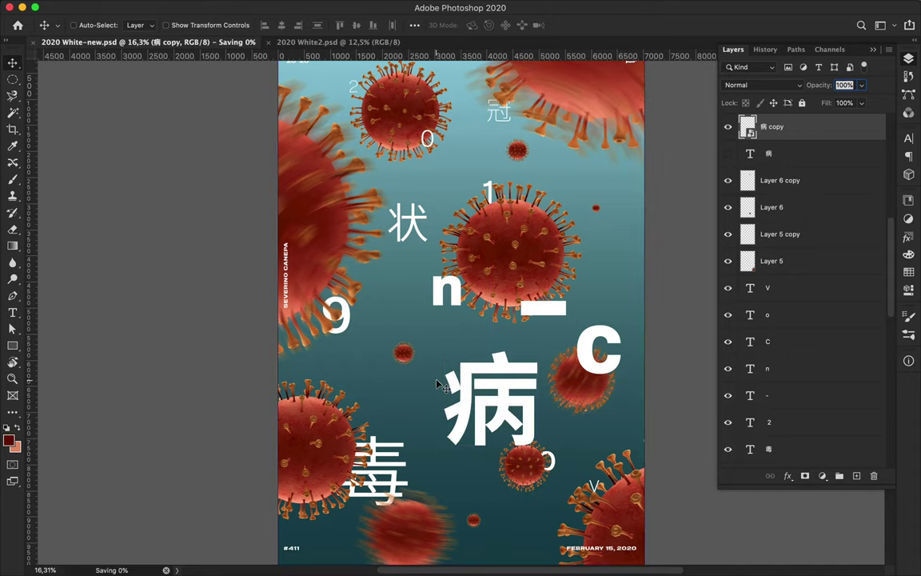
scroll(431, 400, up, 2)
Set the pen shape tool to no fill with a white stroke.
key(p)
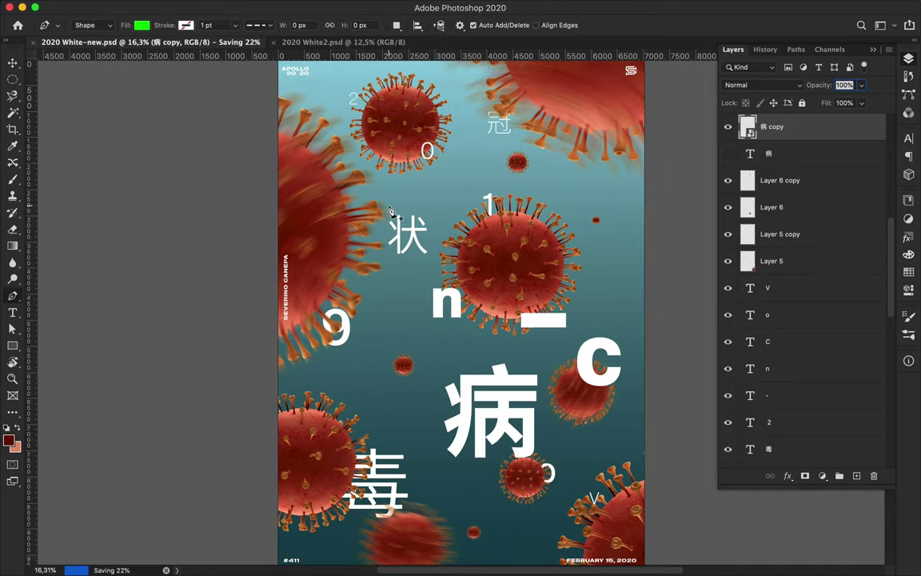
click(141, 25)
click(68, 48)
click(185, 25)
click(105, 93)
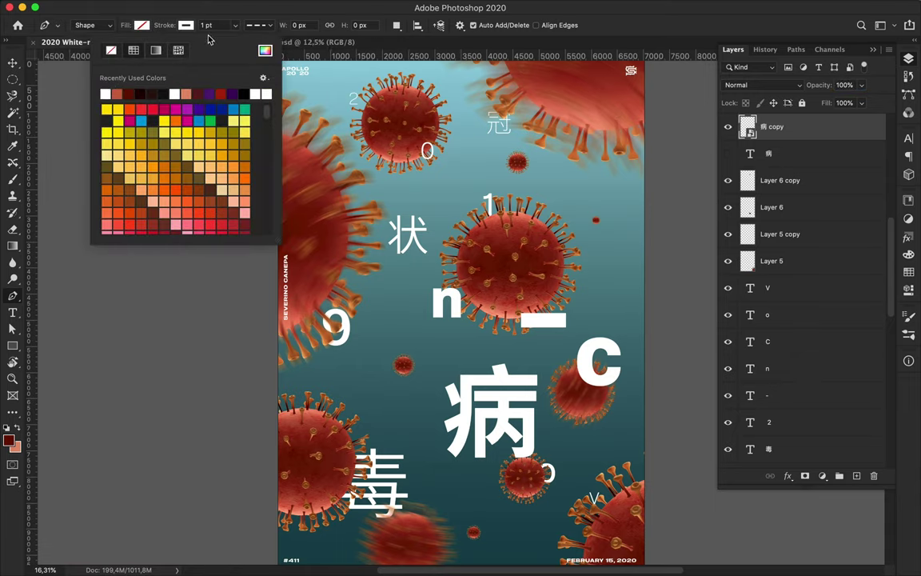
click(256, 24)
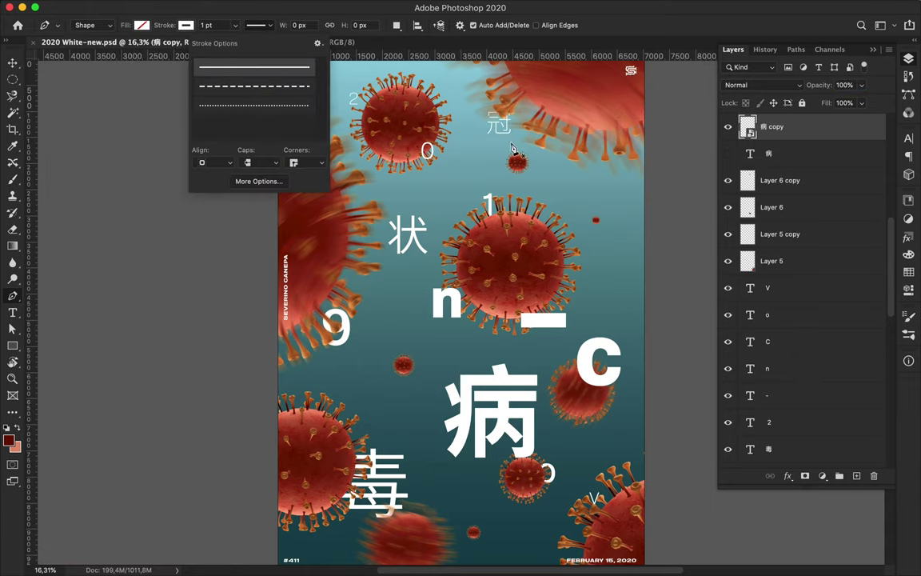
key(v)
Duplicate the Rectangle 1 copy layer and start the Filter Gallery on it.
scroll(799, 320, down, 10)
click(788, 399)
key(ctrl+j)
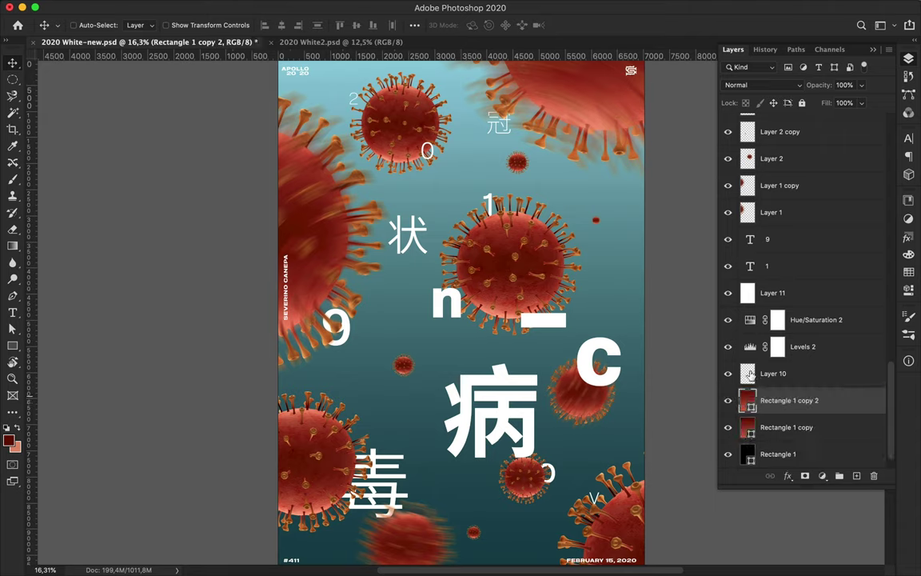
click(299, 7)
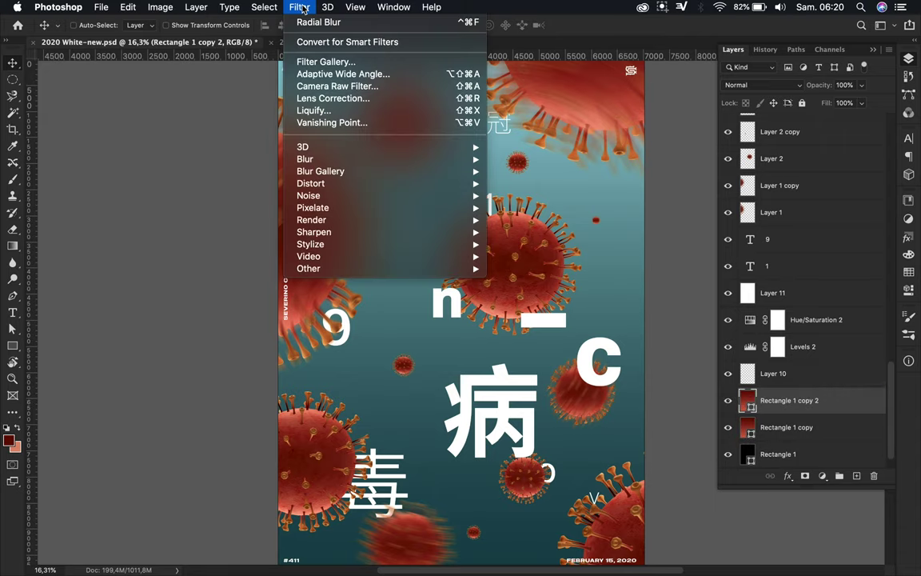
click(344, 62)
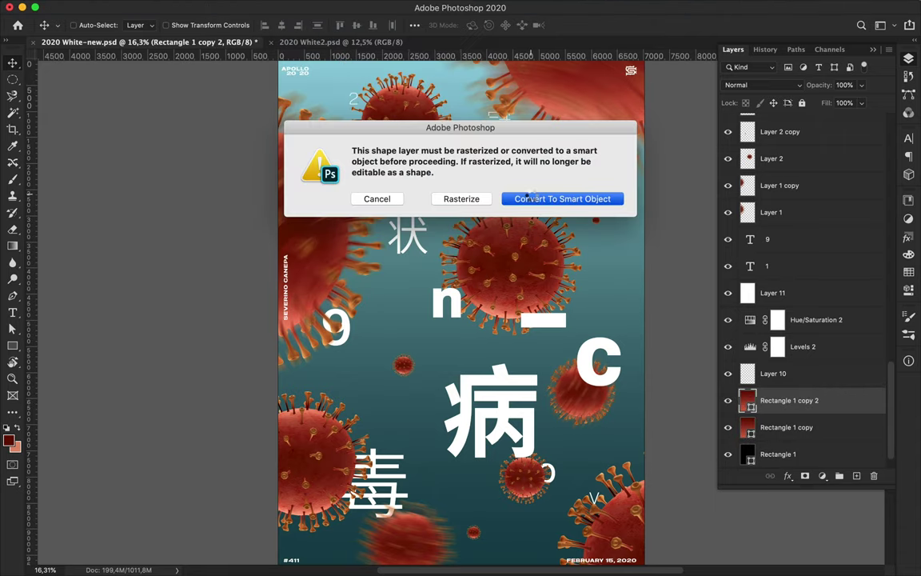
Convert the layer to a smart object and preview Patchwork, Stained Glass, Texturizer, Glowing Edges.
click(530, 196)
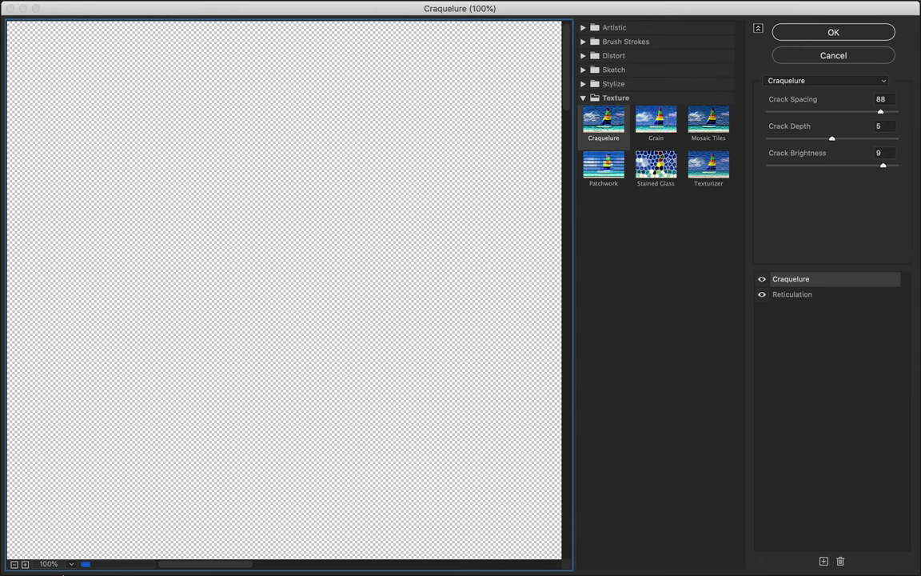
click(15, 565)
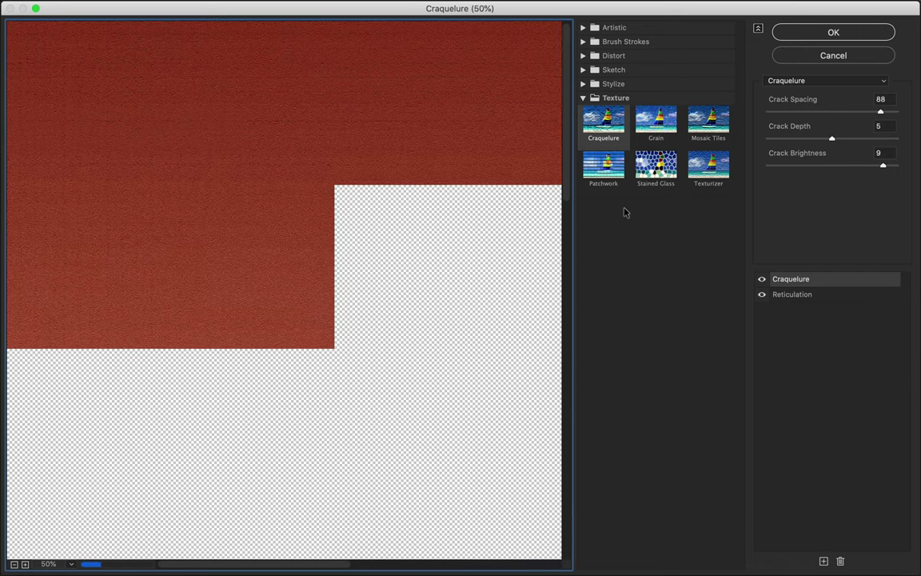
click(612, 176)
click(655, 166)
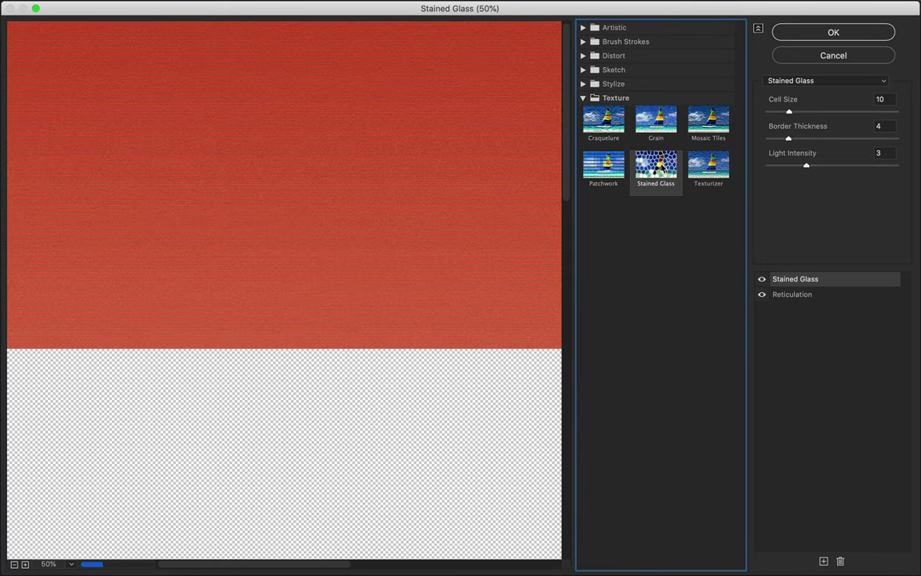
click(712, 164)
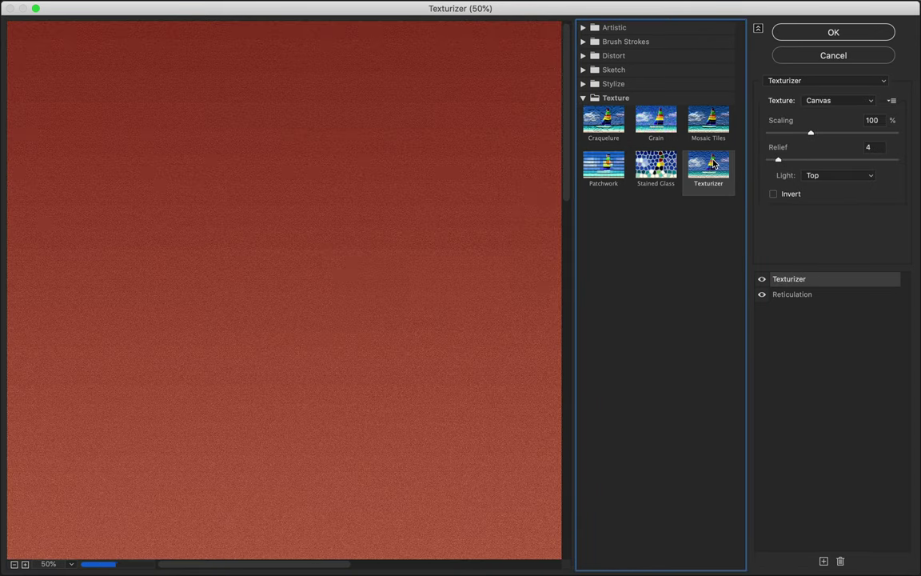
click(613, 83)
click(604, 100)
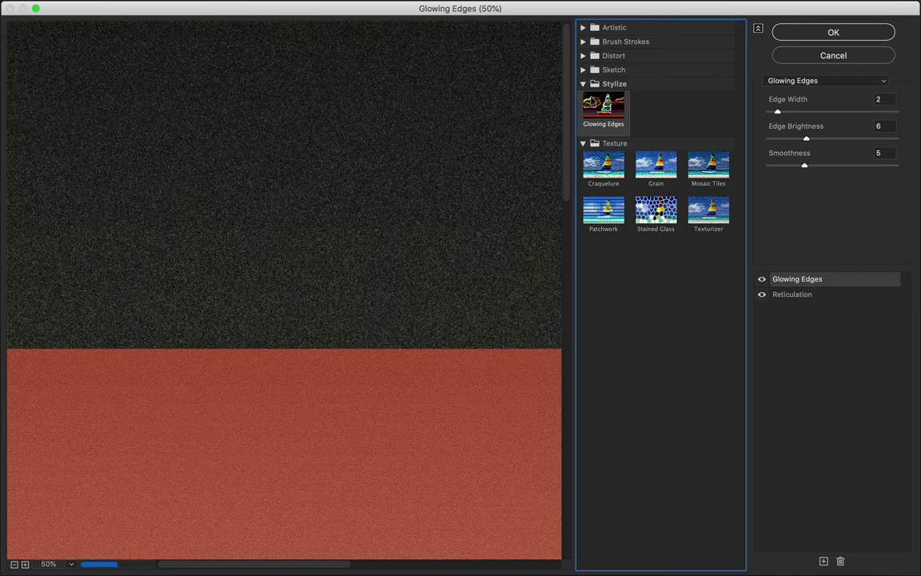
Preview Sketch effects: Bas Relief, Chalk & Charcoal, thicker Charcoal, Graphic Pen, Reticulation.
click(586, 69)
click(595, 89)
click(652, 91)
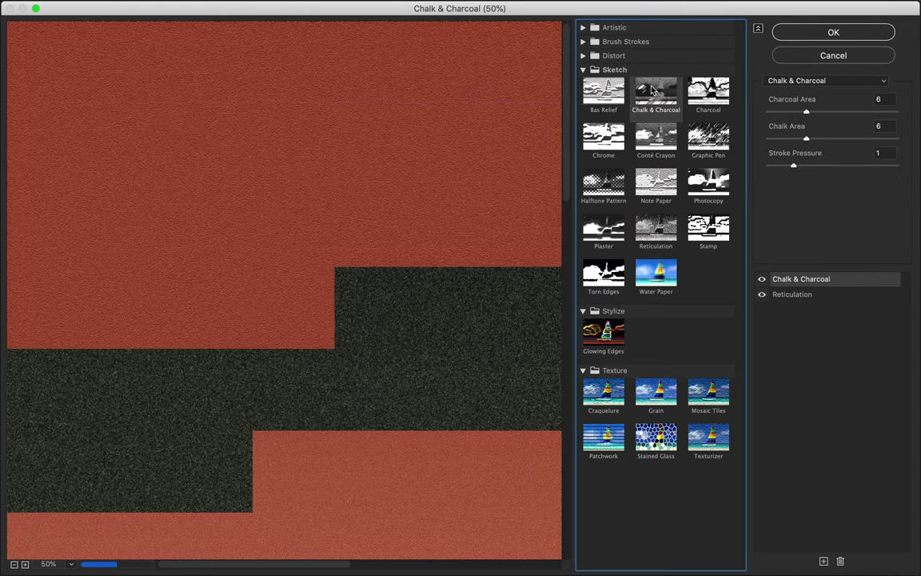
click(708, 92)
drag(767, 112, 842, 112)
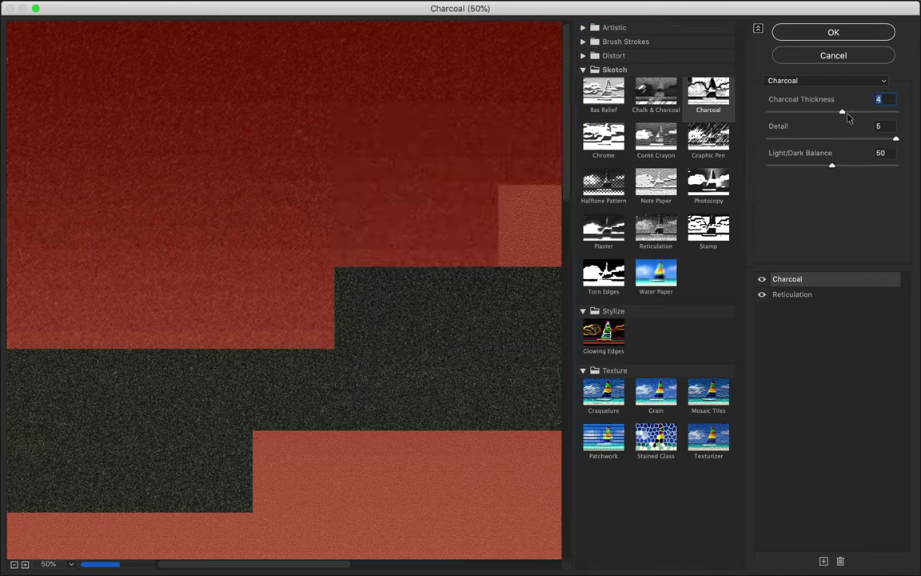
key(Tab)
key(Tab)
text(0)
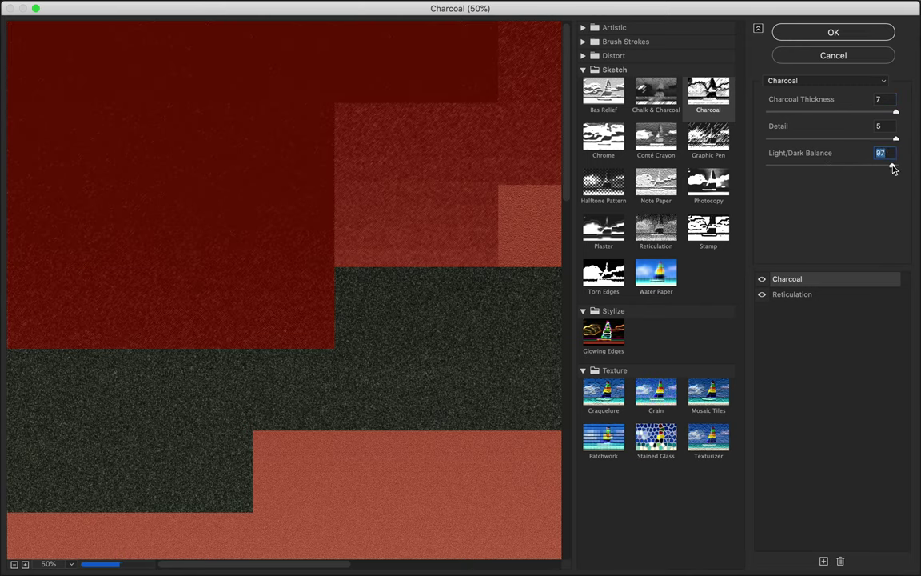
click(710, 138)
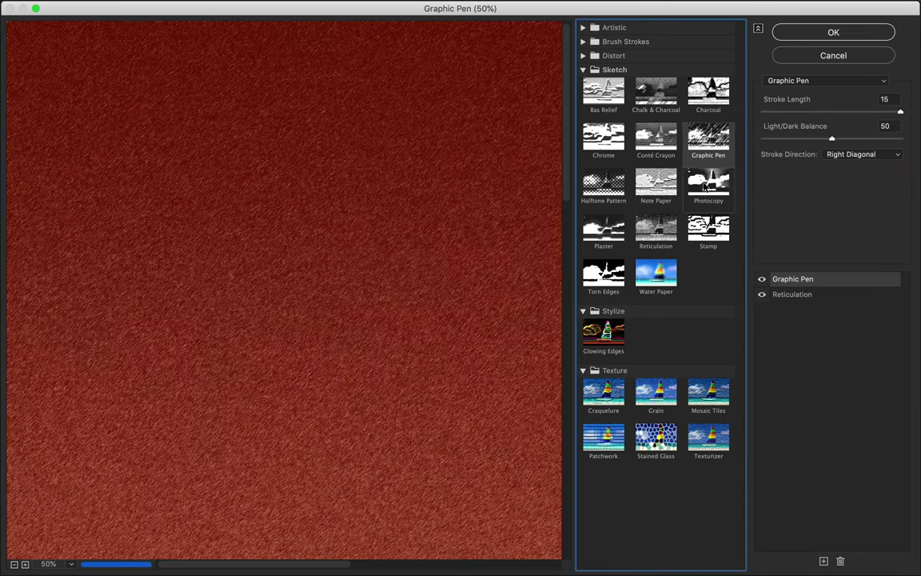
key(Down)
key(Down)
key(Left)
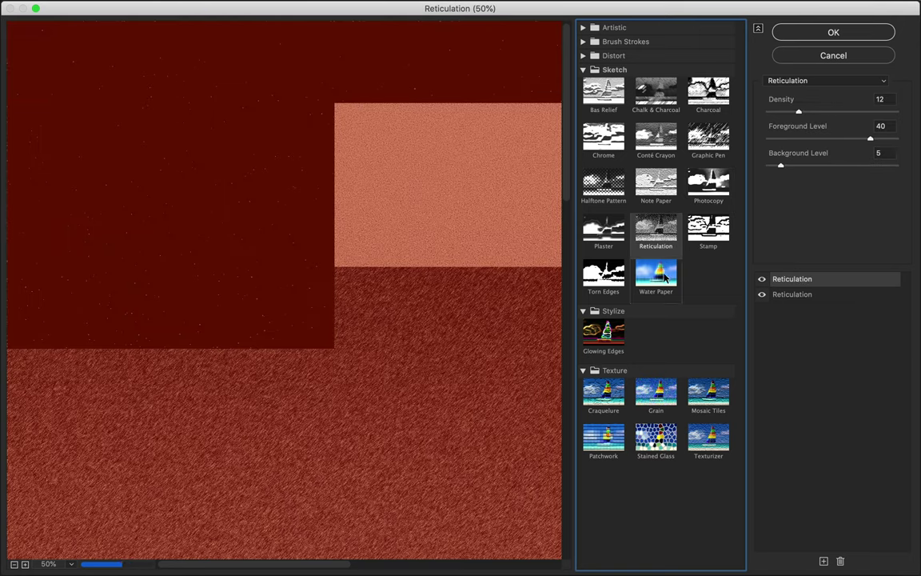
Preview Plaster, Torn Edges, Water Paper, then Distort's Diffuse Glow and Ocean Ripple.
click(623, 234)
click(623, 265)
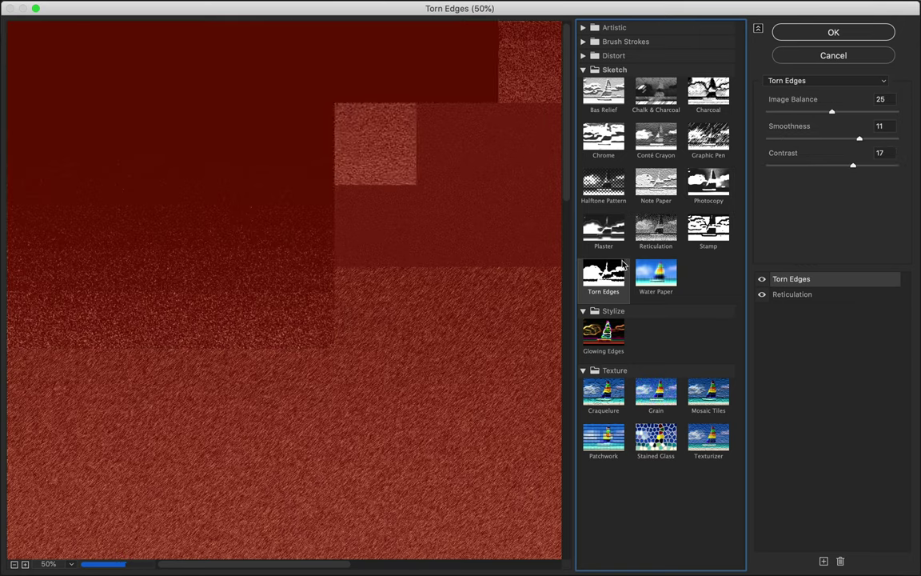
key(Right)
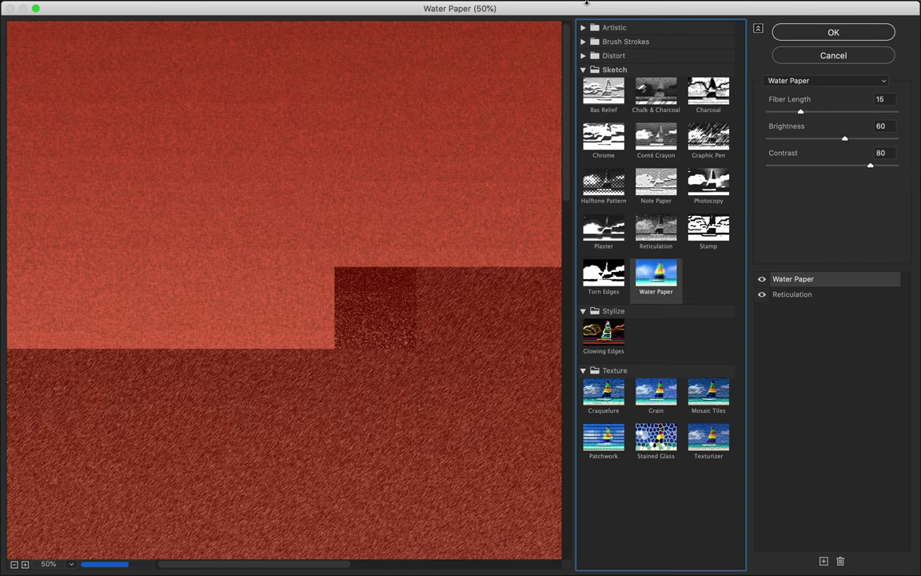
click(583, 55)
click(603, 82)
click(707, 82)
Preview Crosshatch, Spatter, Neon Glow, Plastic Wrap, settle on Watercolor, and zoom preview to 33.3%.
click(583, 42)
click(708, 63)
click(708, 108)
click(611, 27)
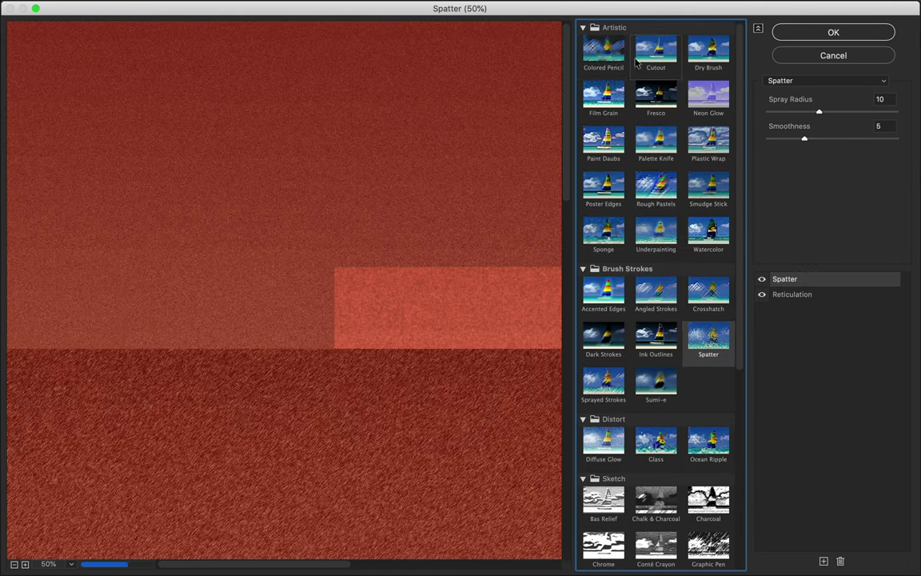
click(708, 97)
click(704, 148)
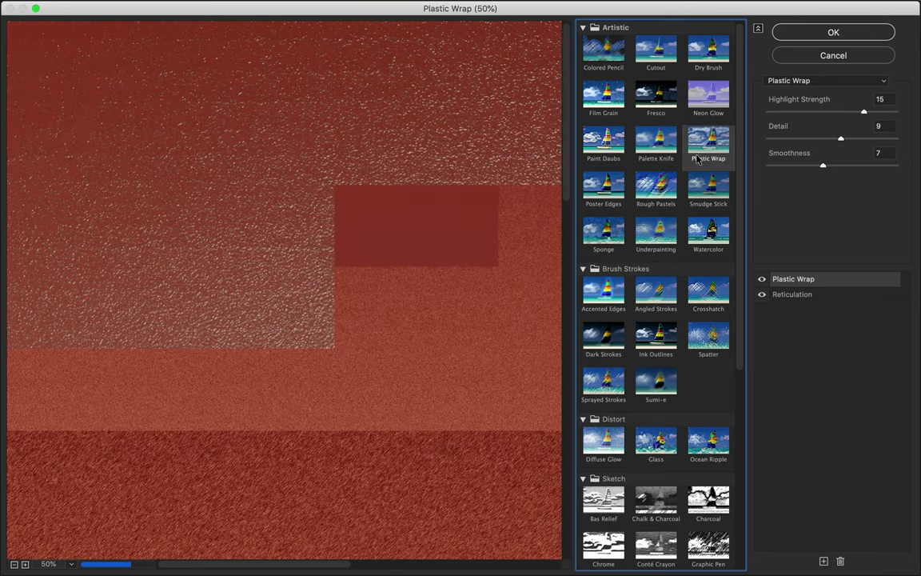
click(702, 230)
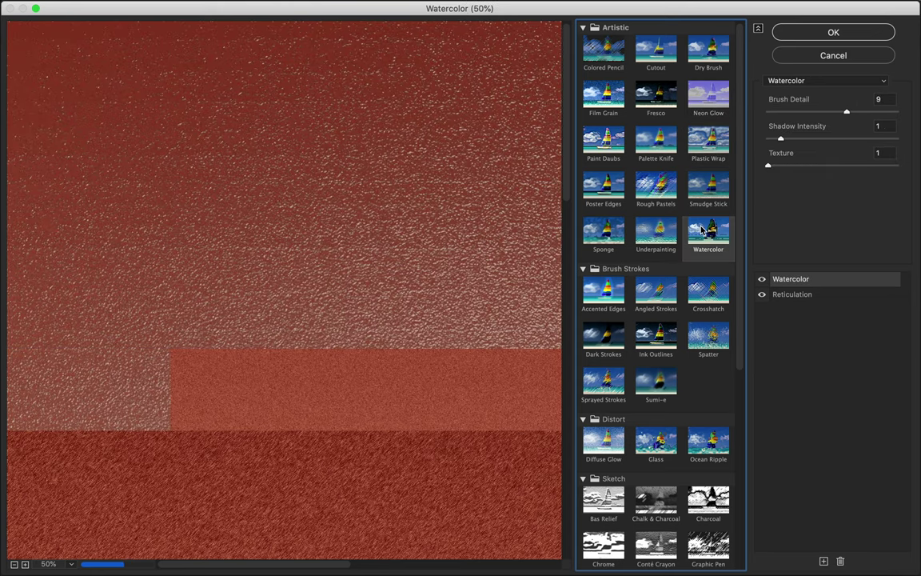
click(14, 563)
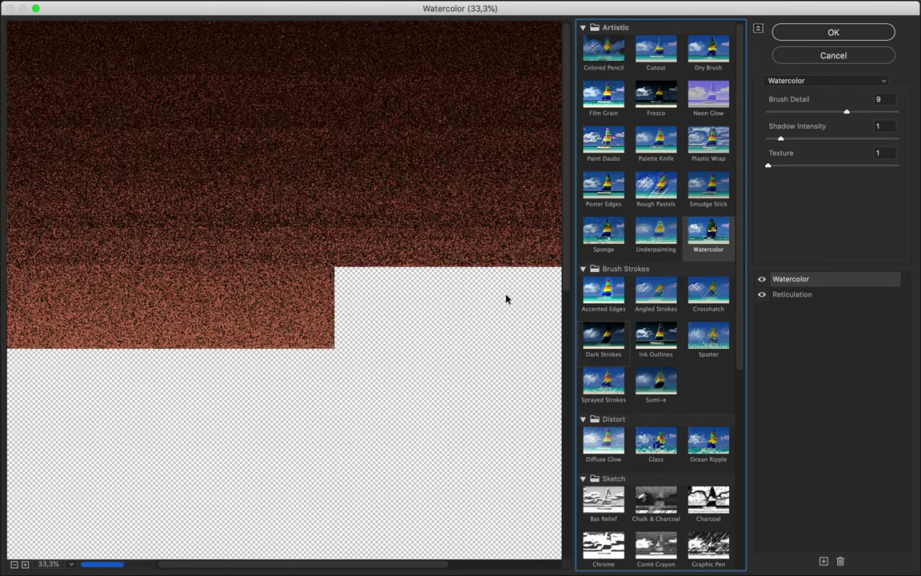
Raise Watercolor texture, lower brush detail to 6, switch to Underpainting, and apply the filter.
drag(768, 165, 885, 166)
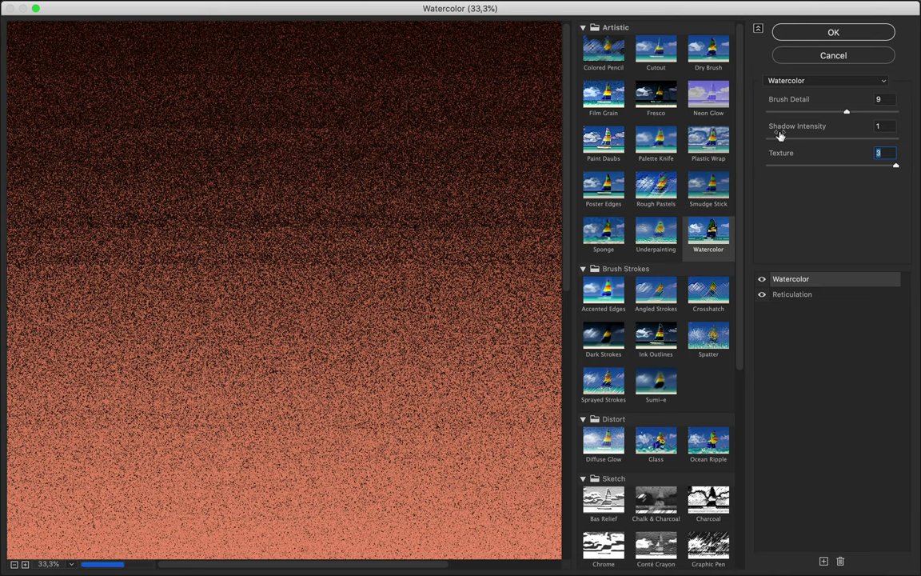
drag(851, 116, 819, 115)
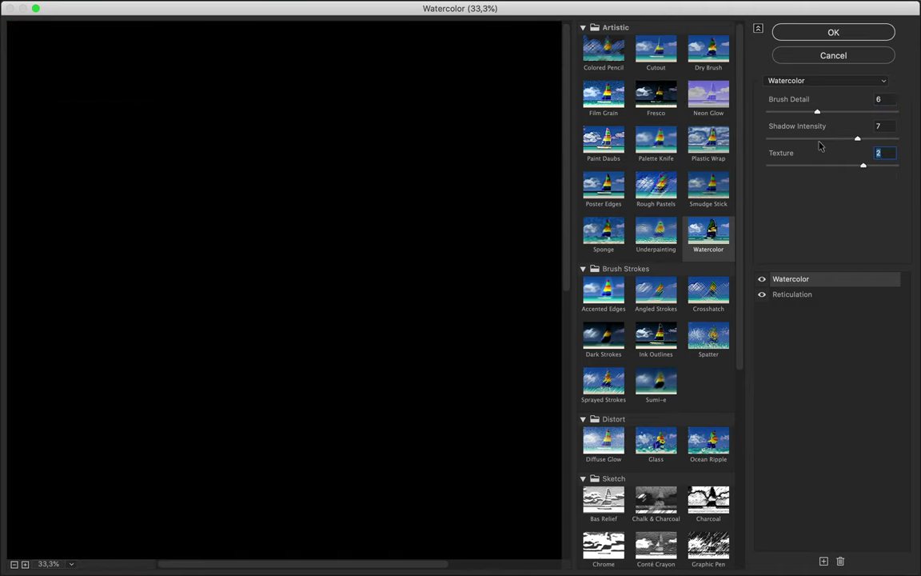
click(668, 234)
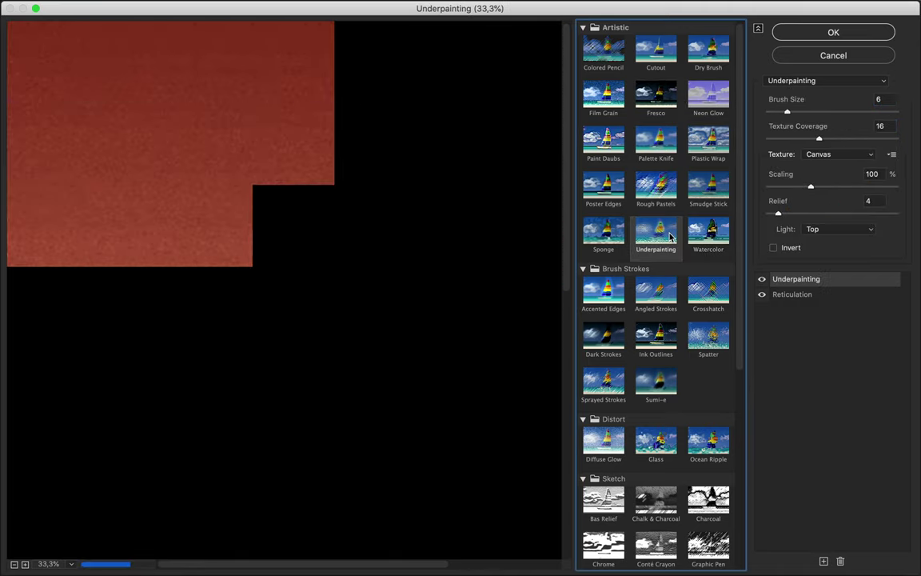
click(853, 36)
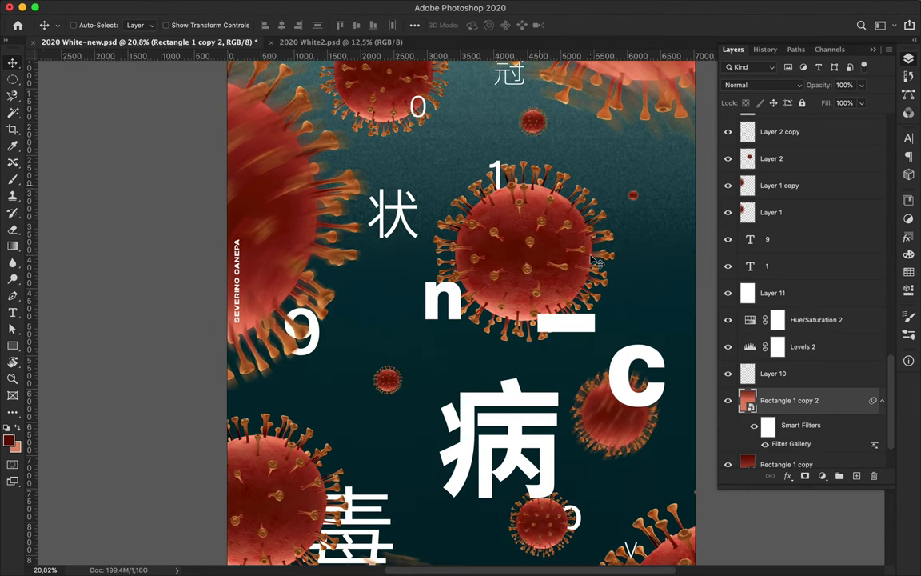
Show the blend mode list for Rectangle 1 copy 2 to preview Exclusion.
click(780, 85)
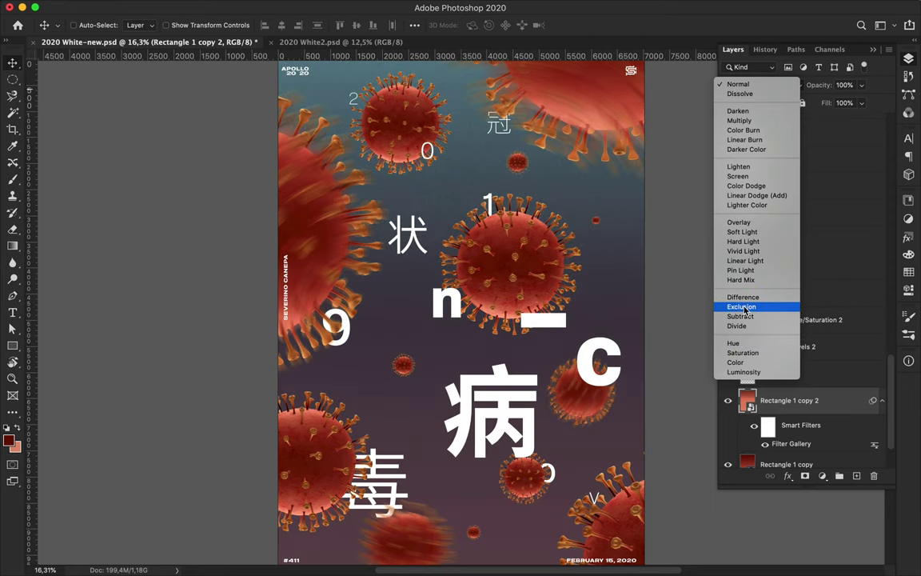
Set the rectangle to Exclusion and add a Hue/Saturation layer with Saturation 0 atop Layout.
click(744, 307)
scroll(799, 279, up, 10)
click(774, 120)
click(822, 476)
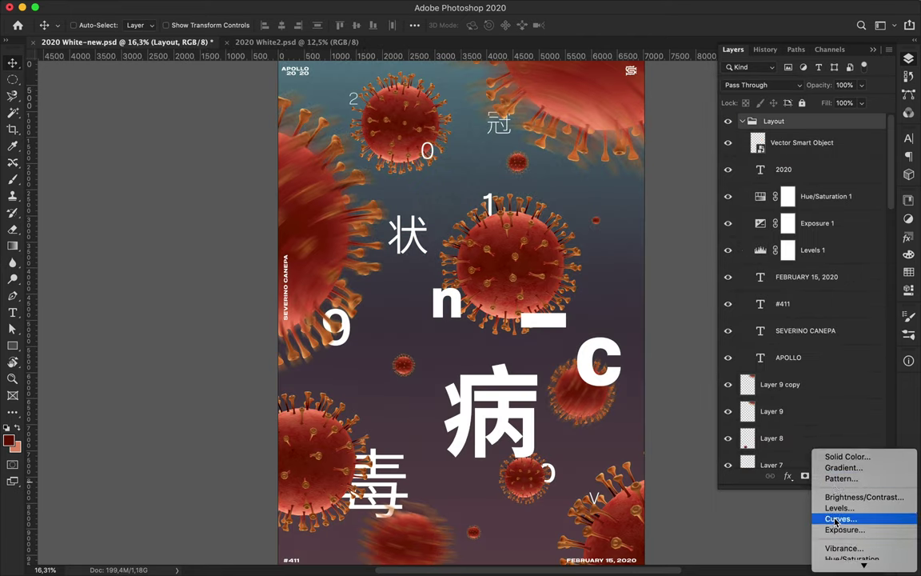
scroll(836, 521, down, 2)
click(836, 515)
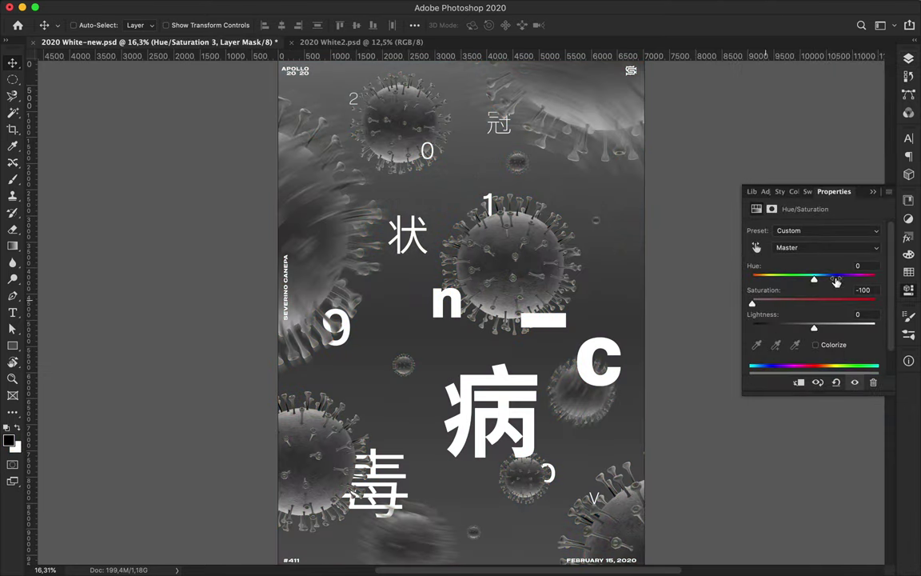
text(0)
click(907, 59)
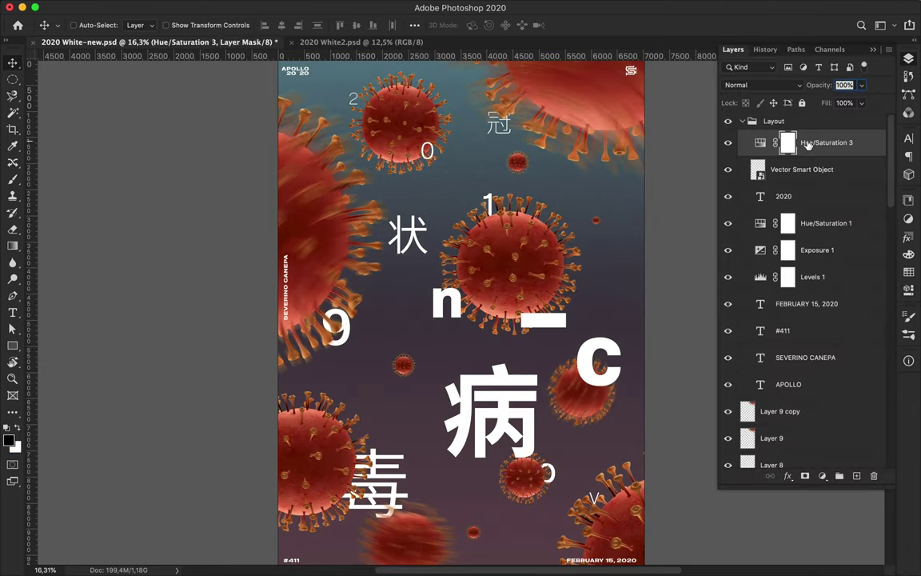
Reselect Rectangle 1 copy 2 and bring up its blend mode list again.
scroll(800, 318, down, 5)
click(792, 334)
click(763, 85)
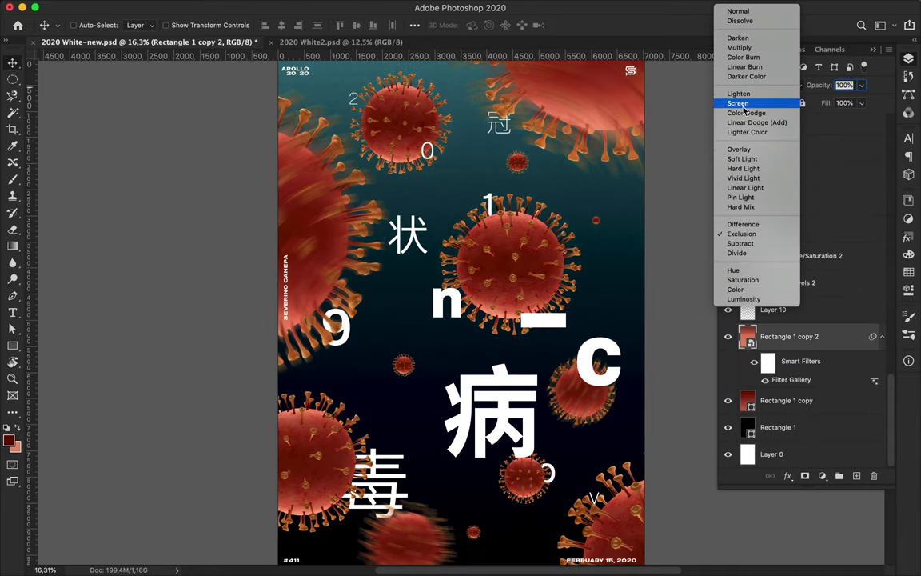
Blend the rectangle with Lighten and preview a desaturated Hue/Saturation 3 adjustment.
click(740, 94)
scroll(771, 159, up, 5)
scroll(774, 144, up, 5)
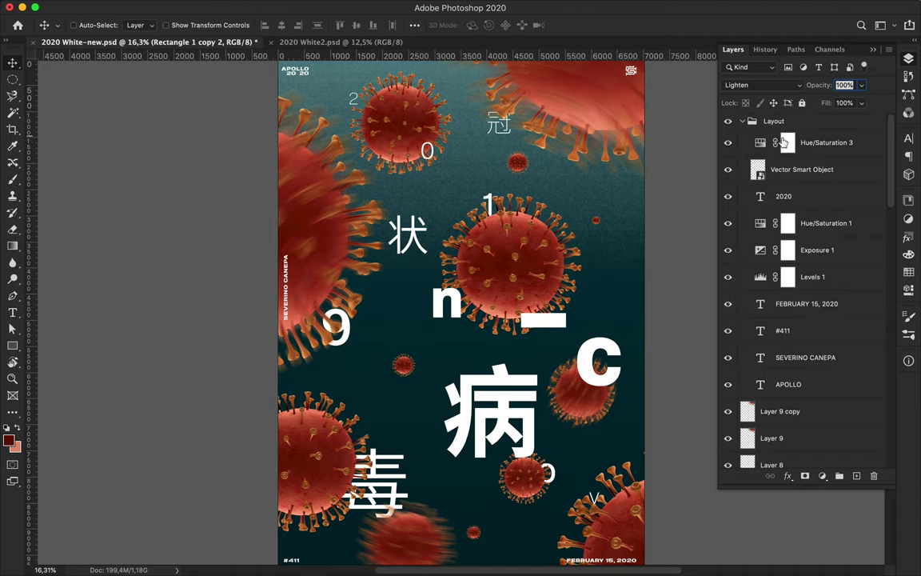
double_click(787, 142)
drag(763, 301, 722, 305)
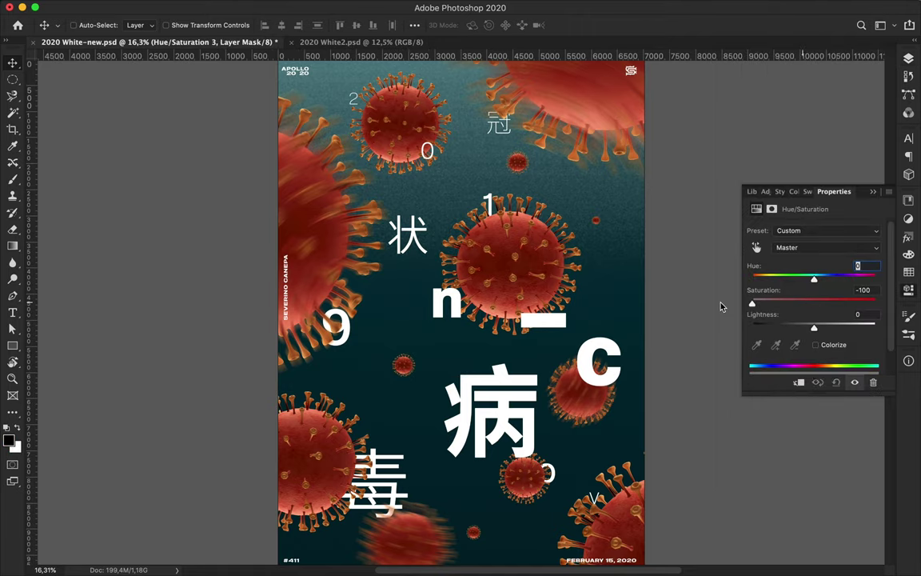
click(711, 142)
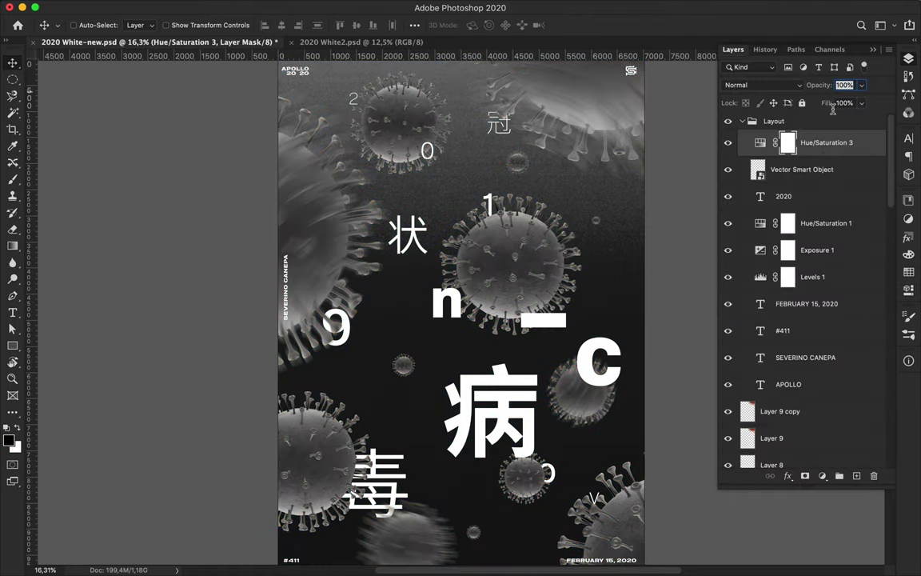
Delete the Hue/Saturation 3 layer, save the poster, and end the recording.
key(Delete)
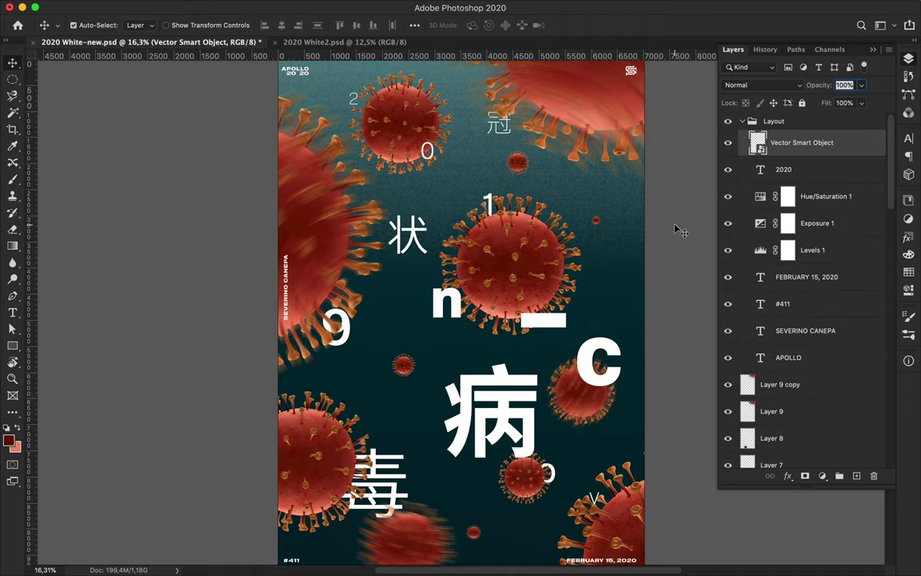
key(ctrl+s)
click(663, 10)
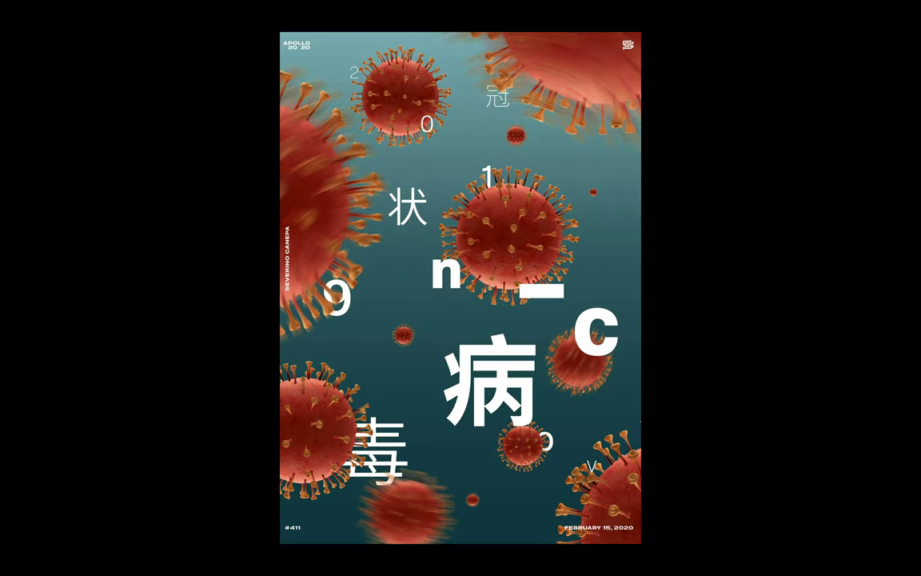